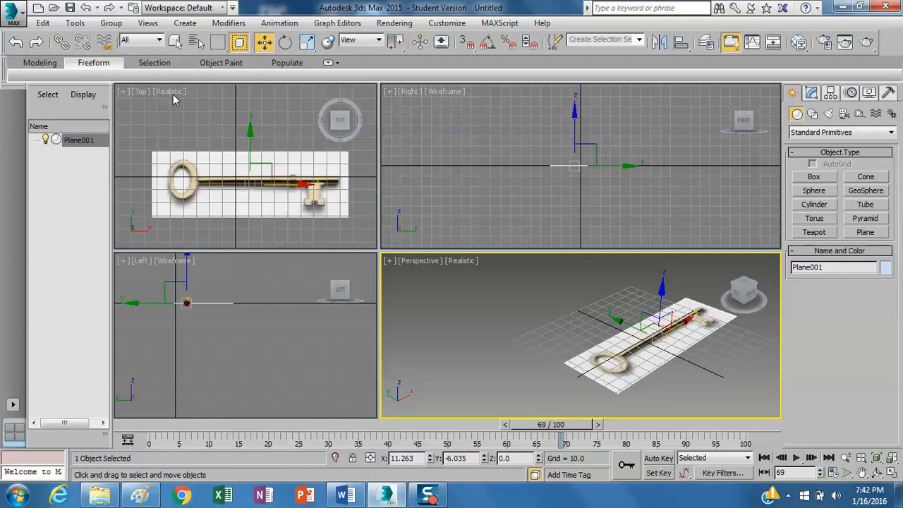
- Switch the Top viewport's shading to Wireframe and back to Realistic
right_click(175, 97)
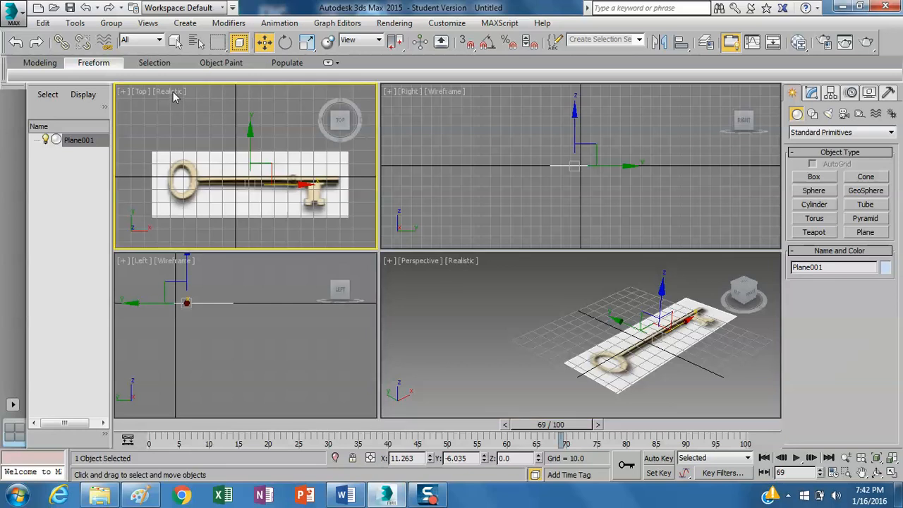
right_click(173, 94)
left_click(165, 91)
left_click(168, 92)
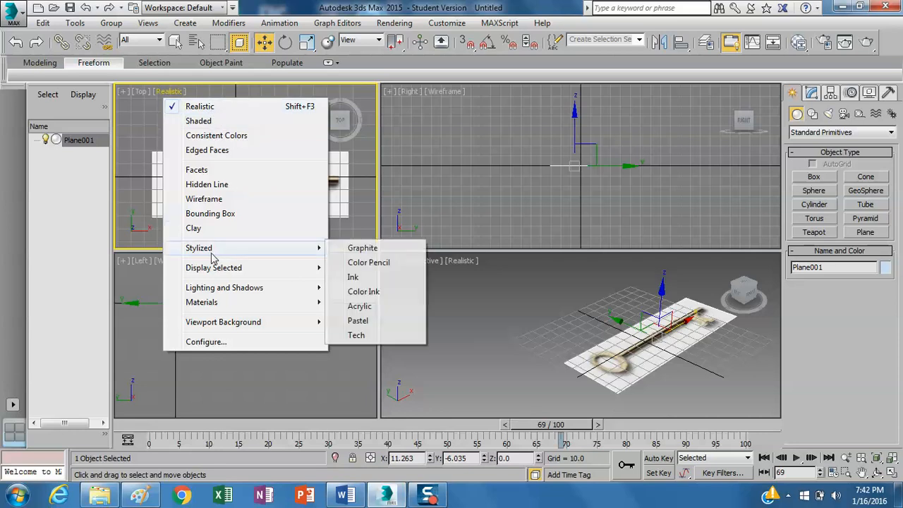
left_click(201, 199)
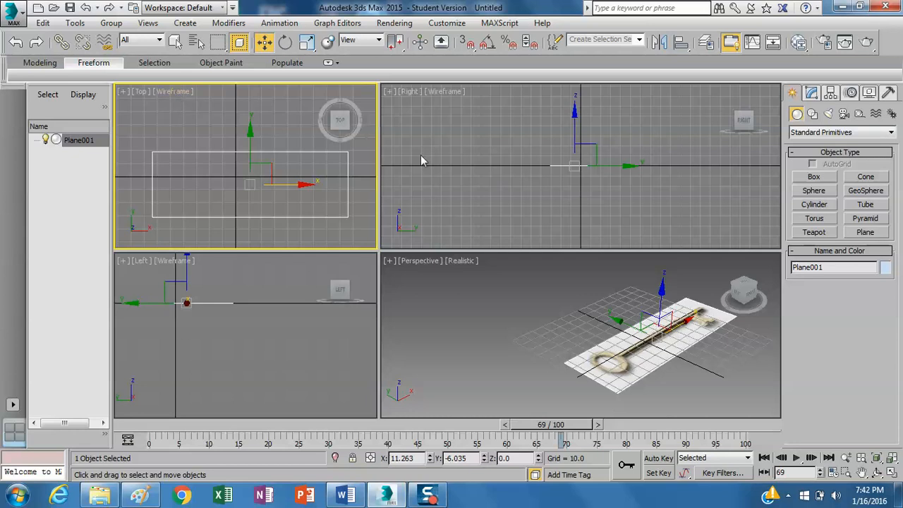
left_click(174, 92)
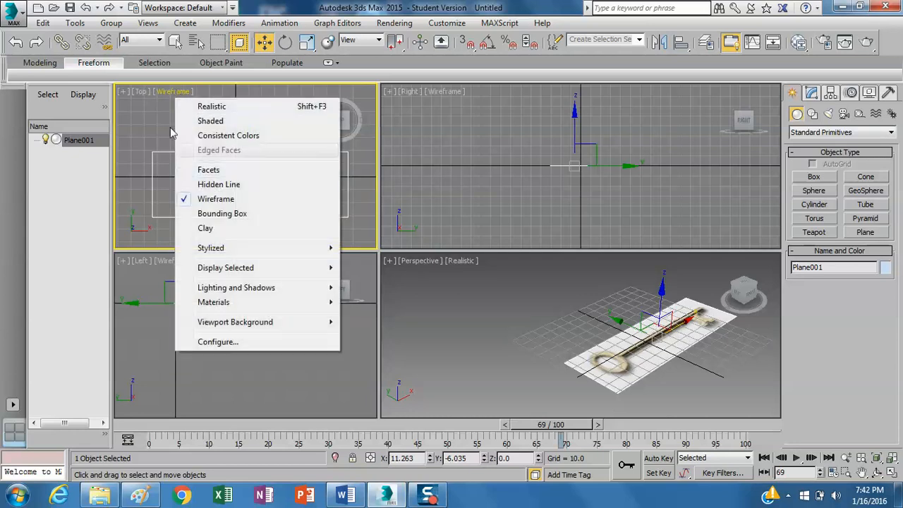
mouse_move(203, 309)
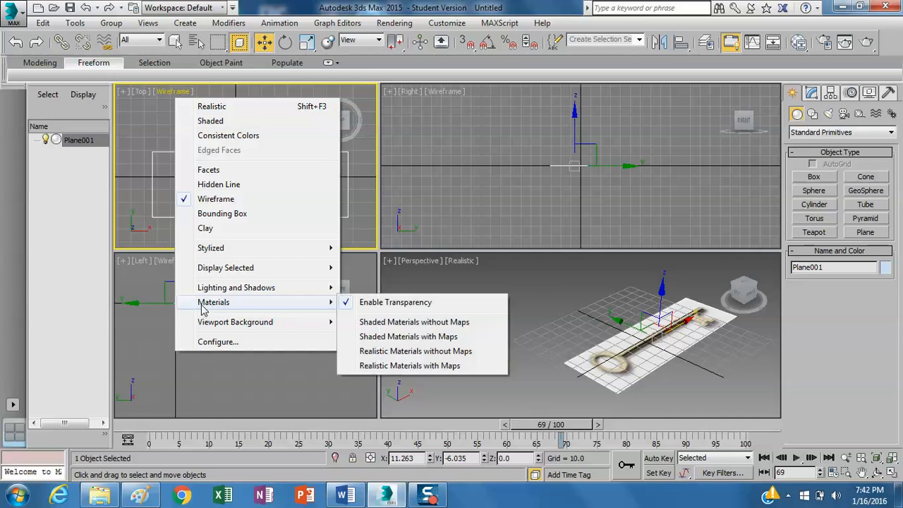
left_click(216, 110)
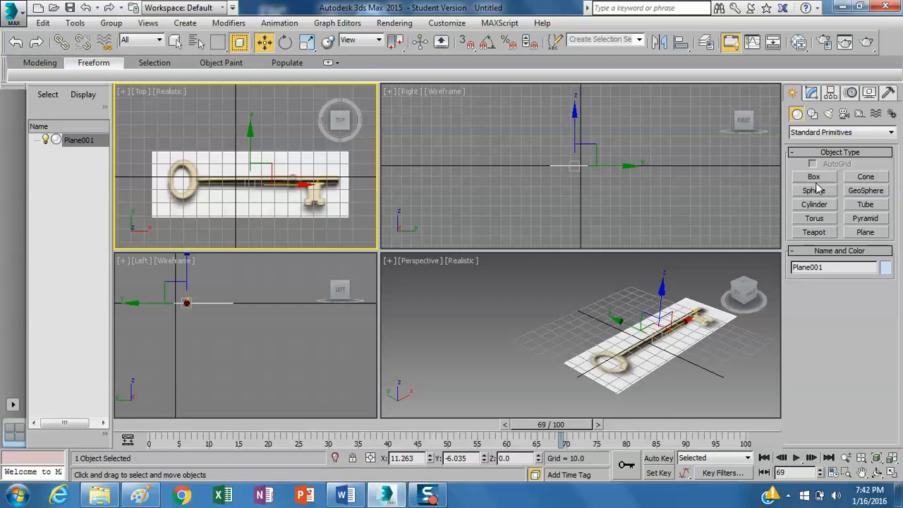
left_click(815, 220)
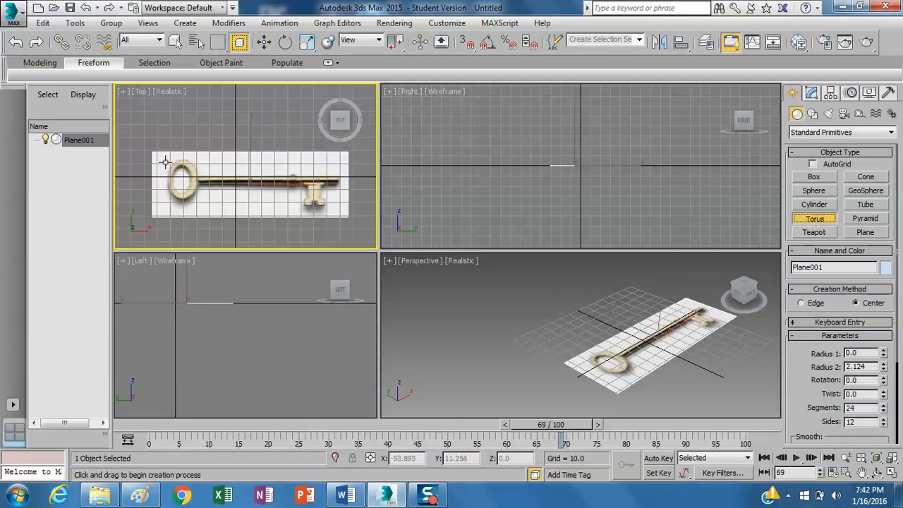
left_click_drag(166, 159, 174, 176)
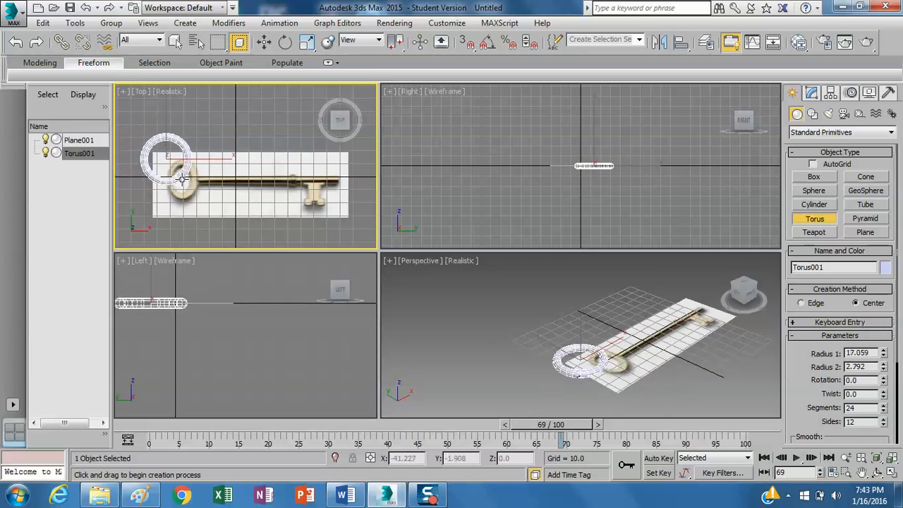
left_click(182, 180)
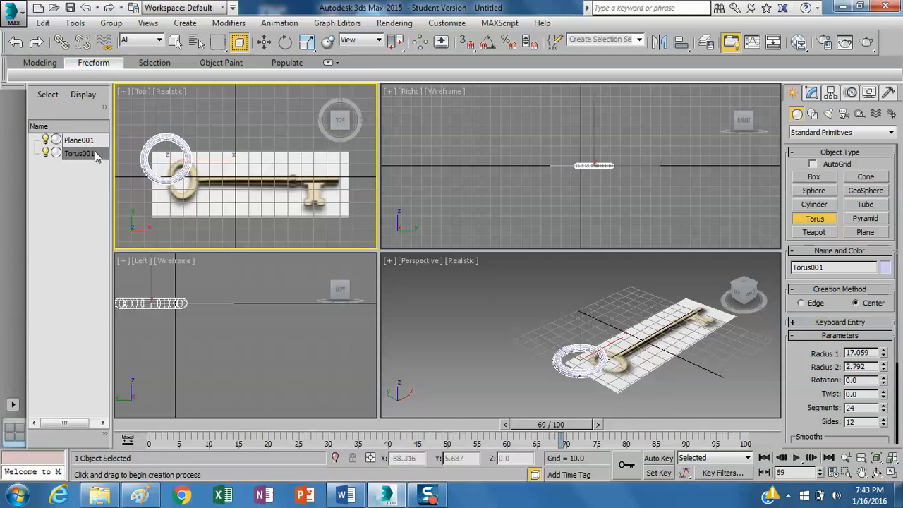
key("ctrl+z")
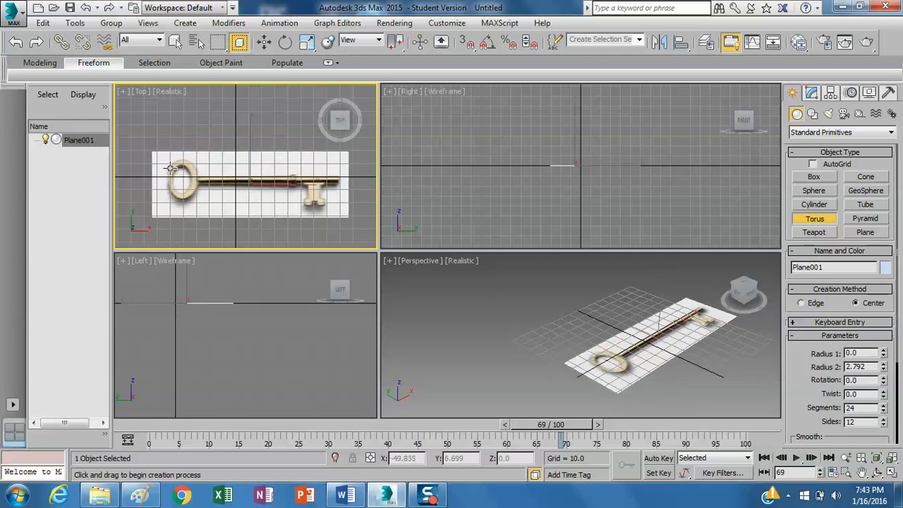
left_click_drag(168, 162, 183, 181)
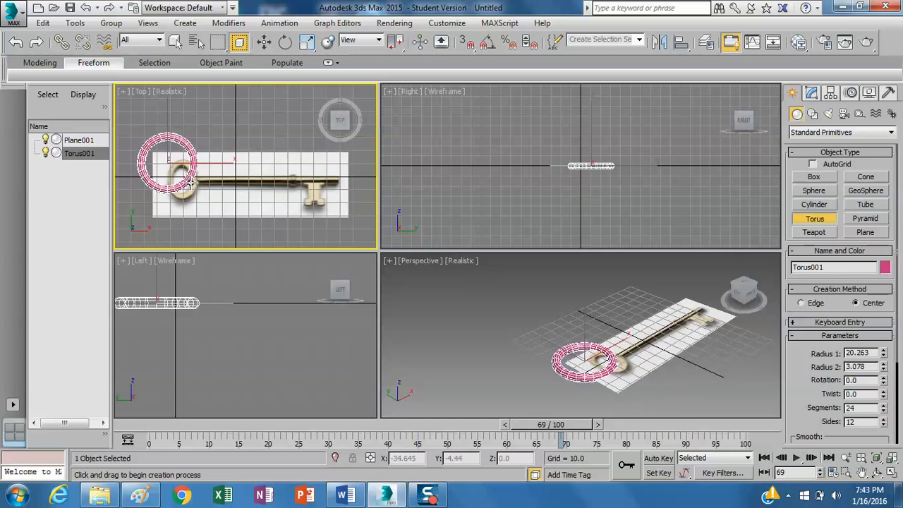
right_click(176, 171)
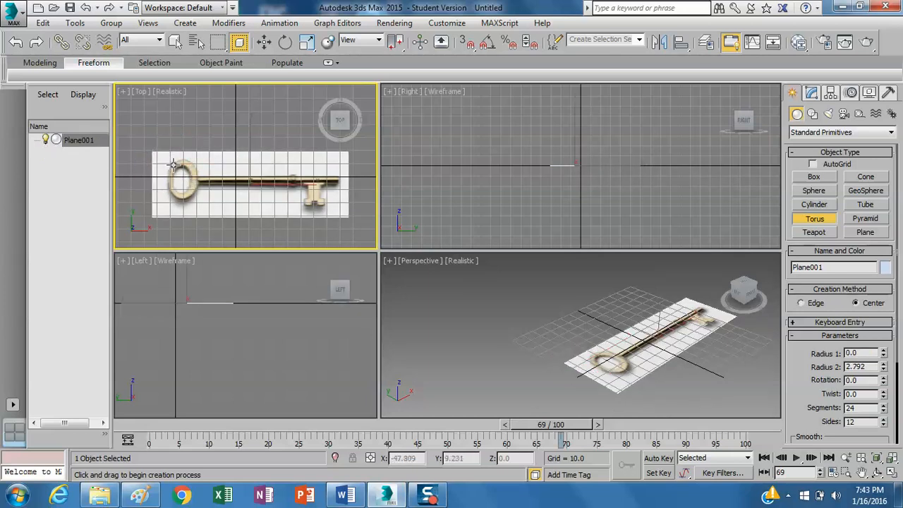
- Draw a torus with radii of about 14.1 and 3.5 in the Top viewport and move it over the key's ring-shaped handle
left_click_drag(173, 165, 178, 177)
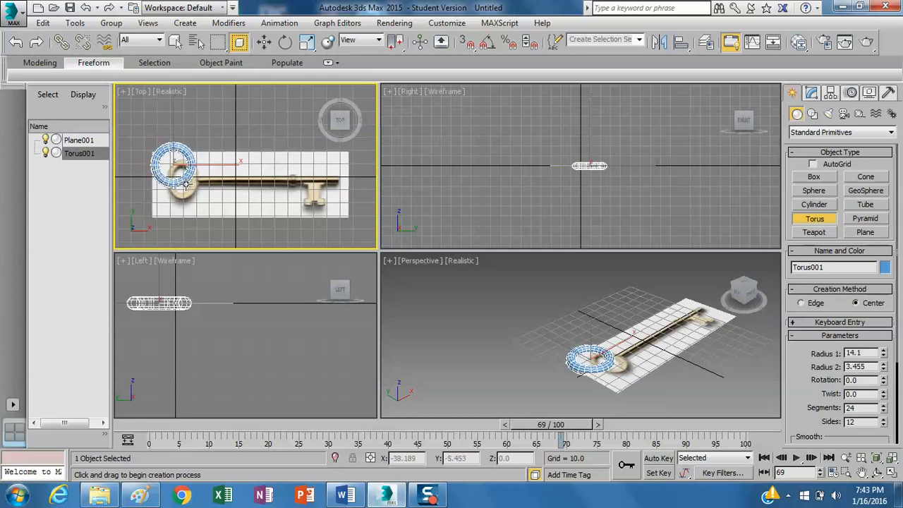
left_click(263, 42)
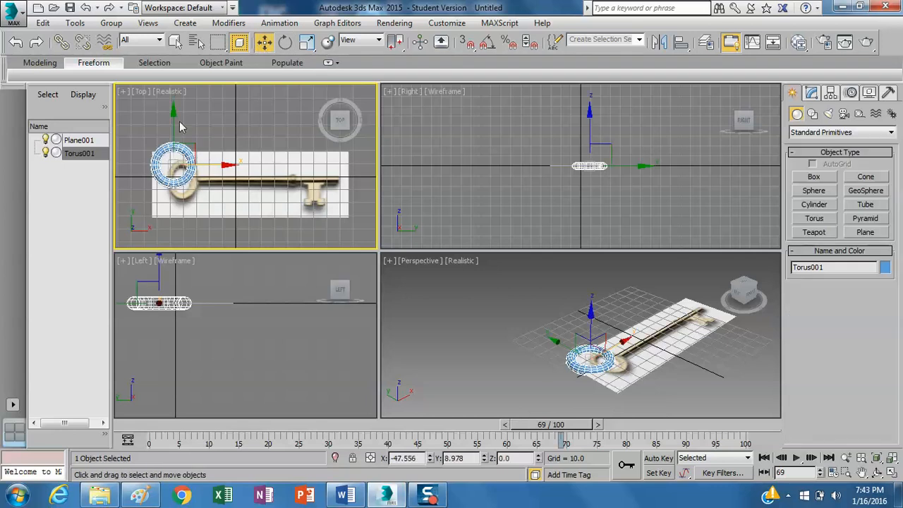
left_click_drag(172, 112, 172, 126)
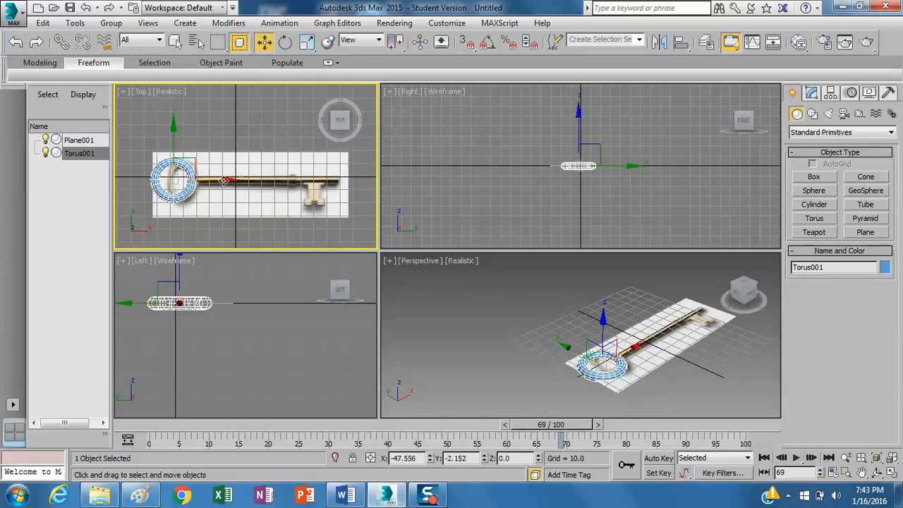
left_click_drag(223, 180, 273, 182)
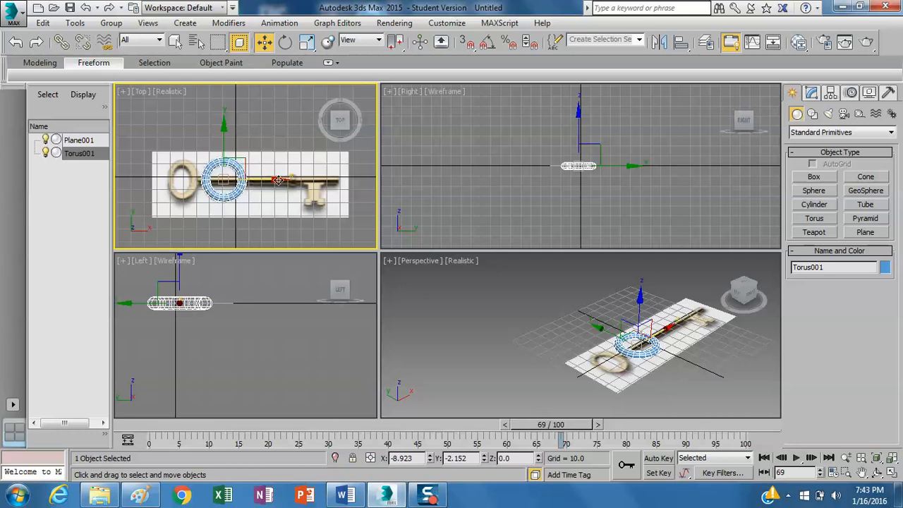
left_click_drag(279, 181, 235, 187)
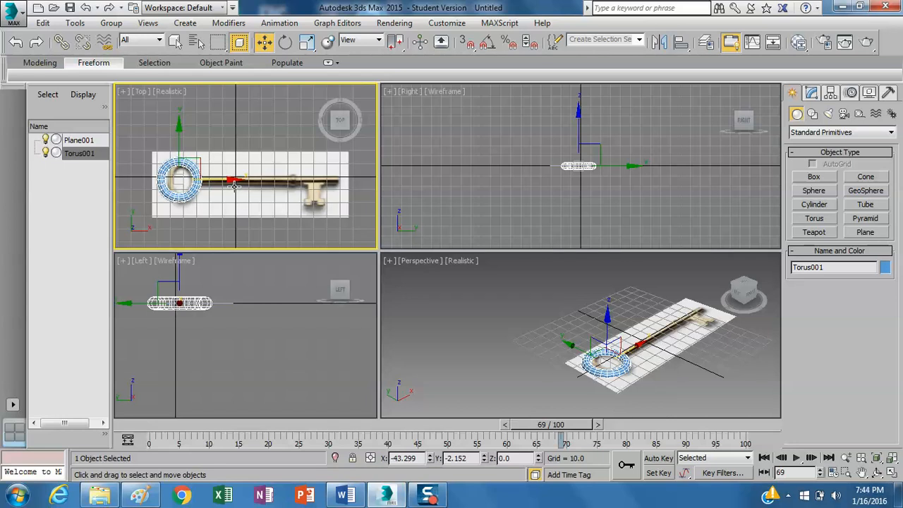
left_click(245, 222)
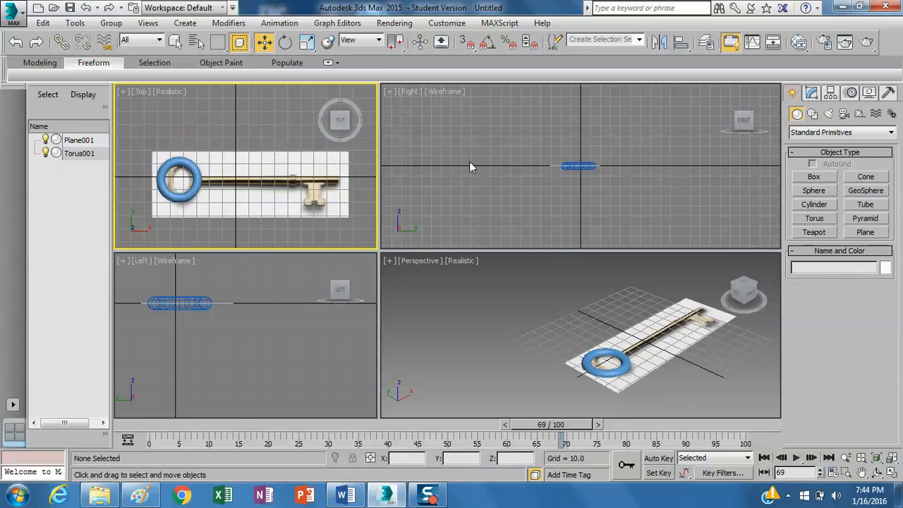
- Create an upright cylinder beside the ring in the Perspective viewport, with a radius of about 5.8 and a height of about 167.6
left_click(818, 205)
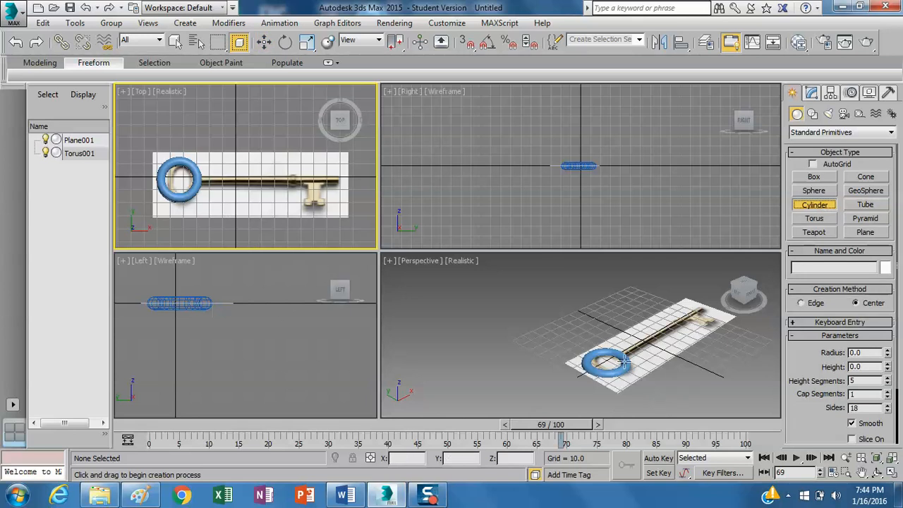
left_click_drag(631, 345, 632, 347)
left_click(616, 198)
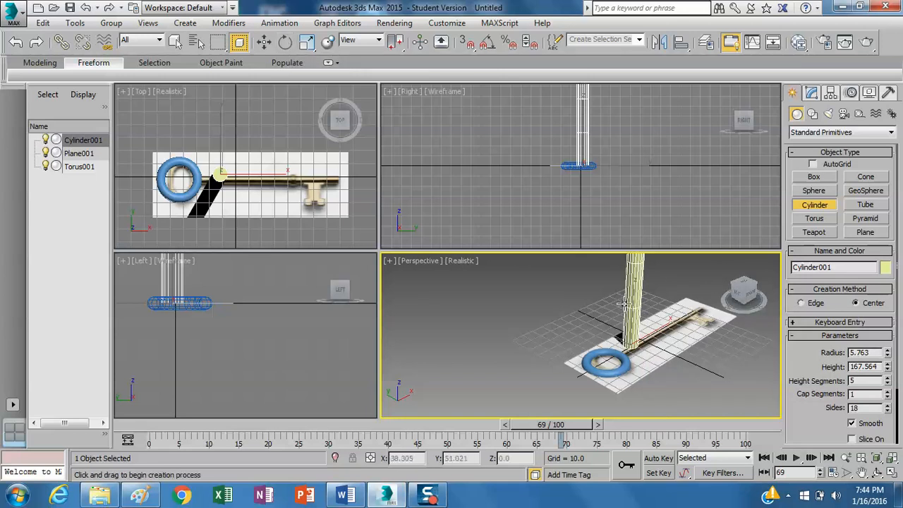
- Maximize the Perspective viewport and rotate the cylinder to -90 degrees about Y so it lies flat
left_click(388, 260)
left_click(443, 276)
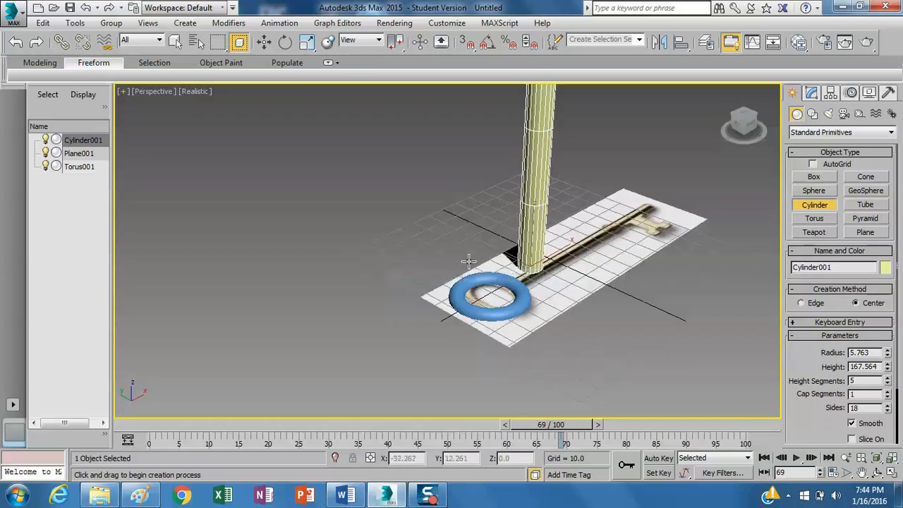
left_click(285, 42)
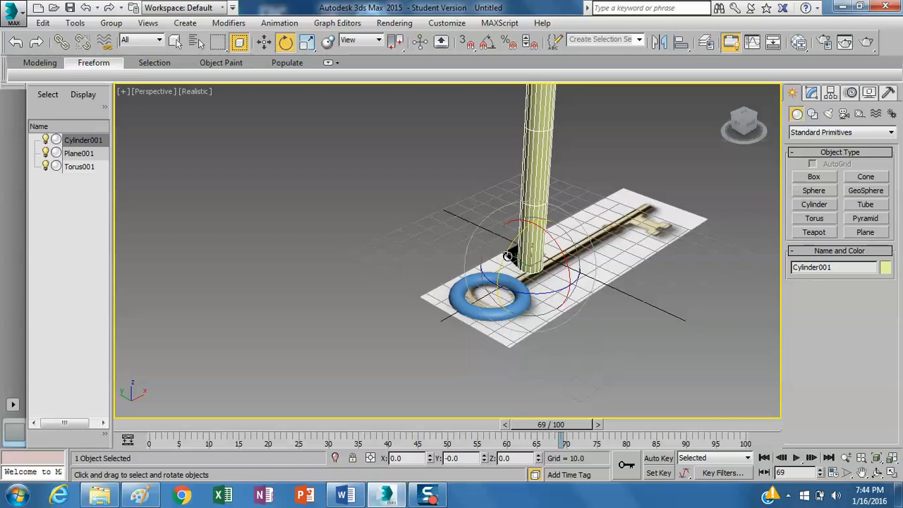
left_click_drag(501, 267, 507, 262)
key("ctrl+z")
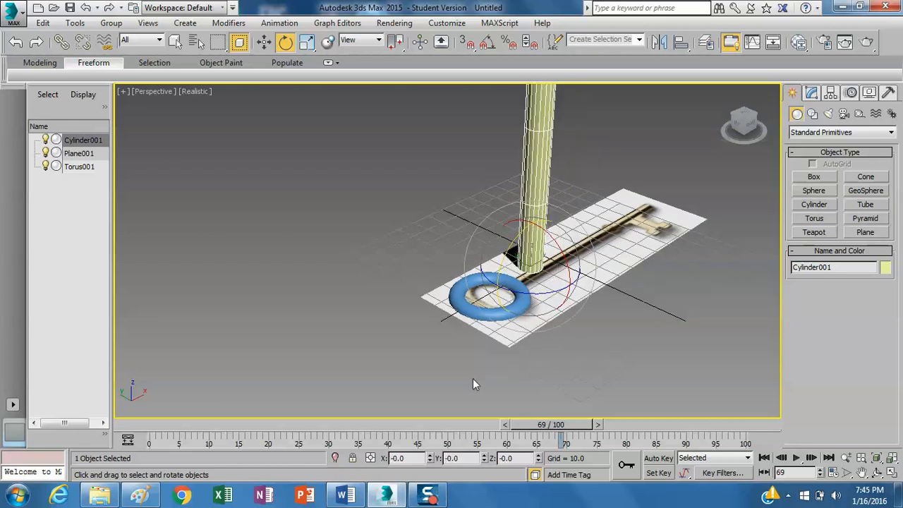
left_click(451, 458)
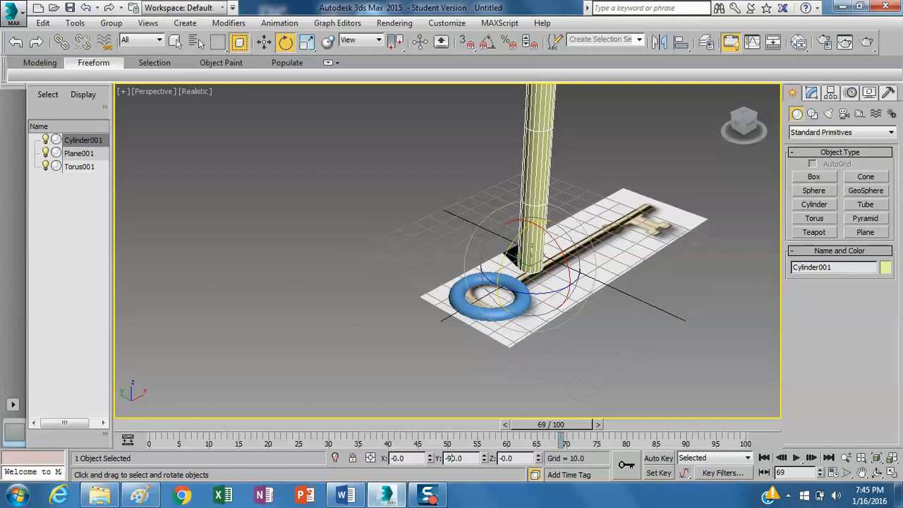
type("-90.0")
key("Return")
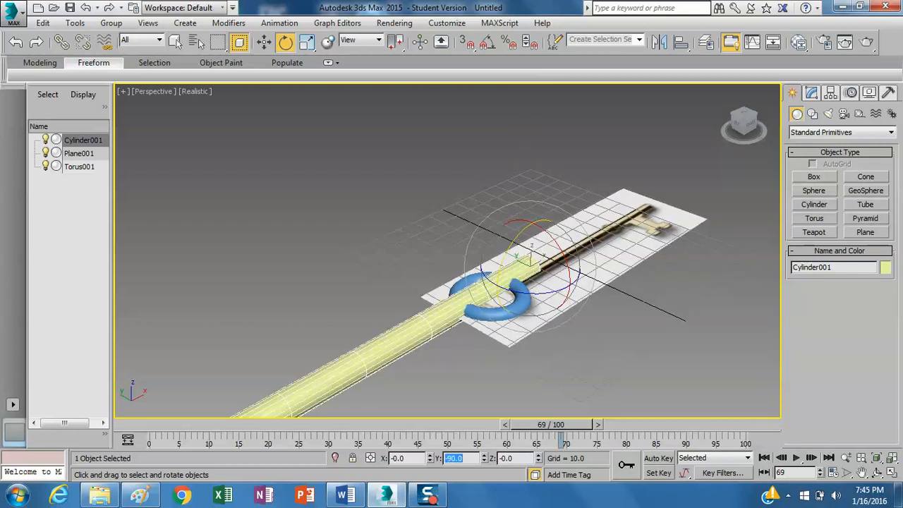
- Move the cylinder over the key's shaft, to about X 136.4 and Y -0.8
left_click(264, 41)
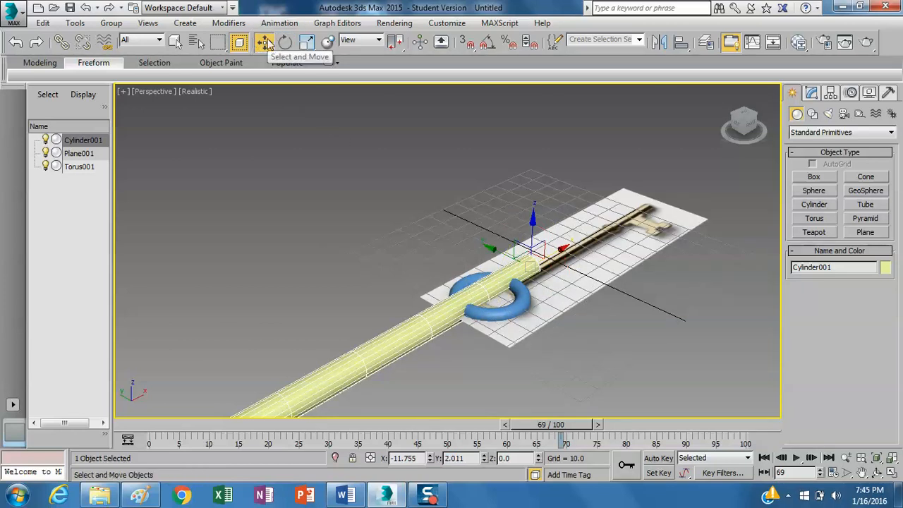
left_click_drag(558, 248, 669, 221)
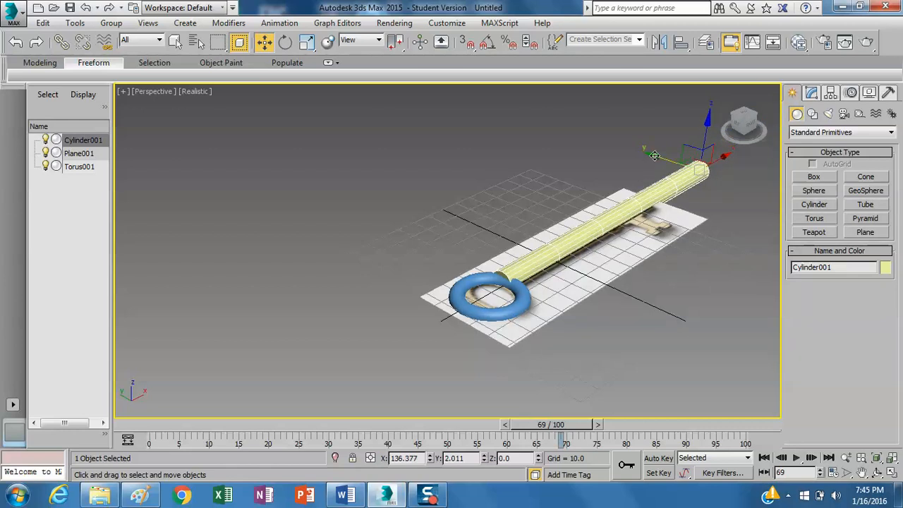
left_click_drag(654, 155, 658, 157)
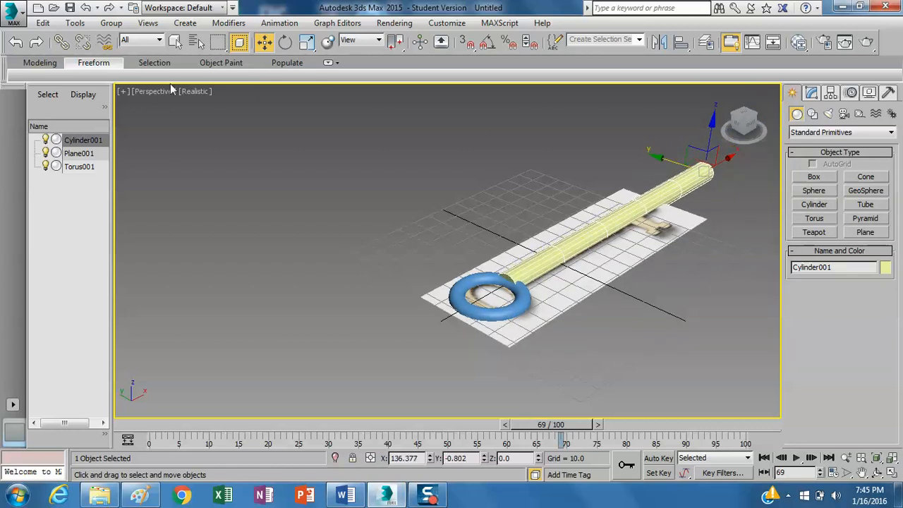
- Restore the four-viewport layout and widen the Top and Left viewports
left_click(122, 92)
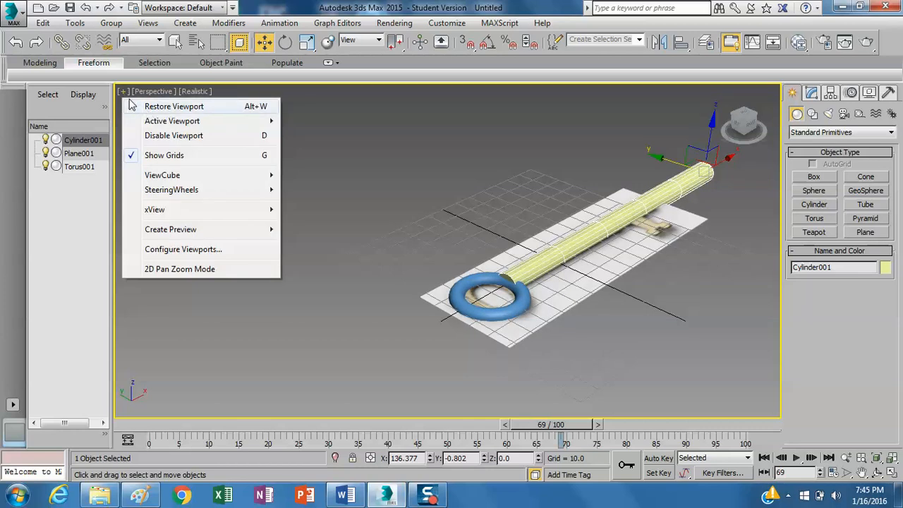
left_click(152, 106)
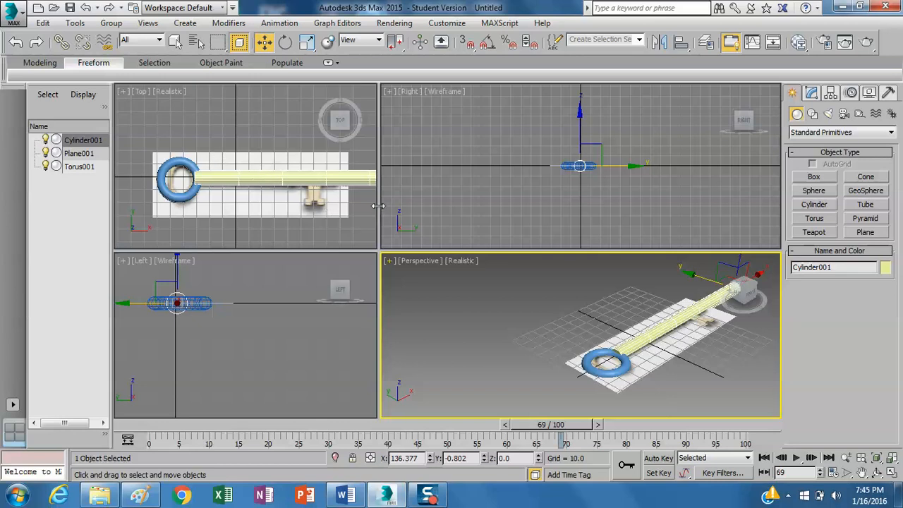
left_click_drag(378, 205, 409, 204)
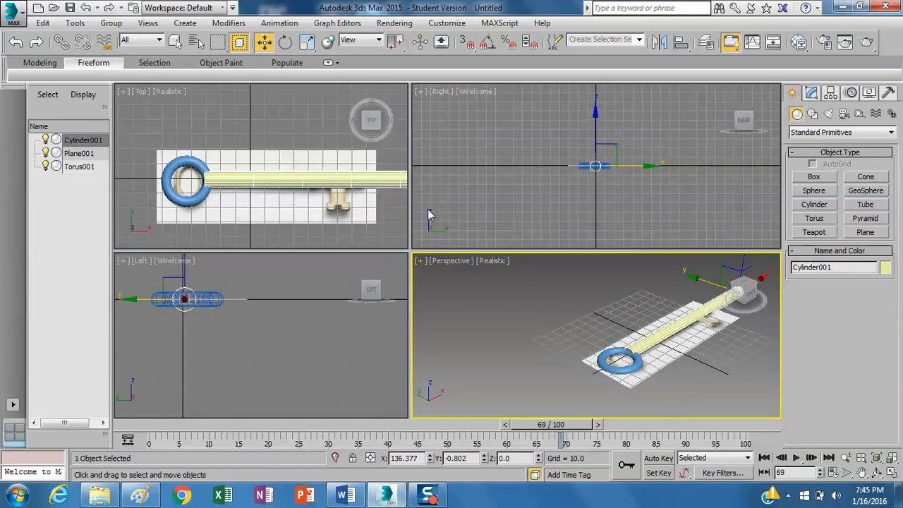
- Set the cylinder's radius to 3
left_click(94, 141)
left_click(812, 97)
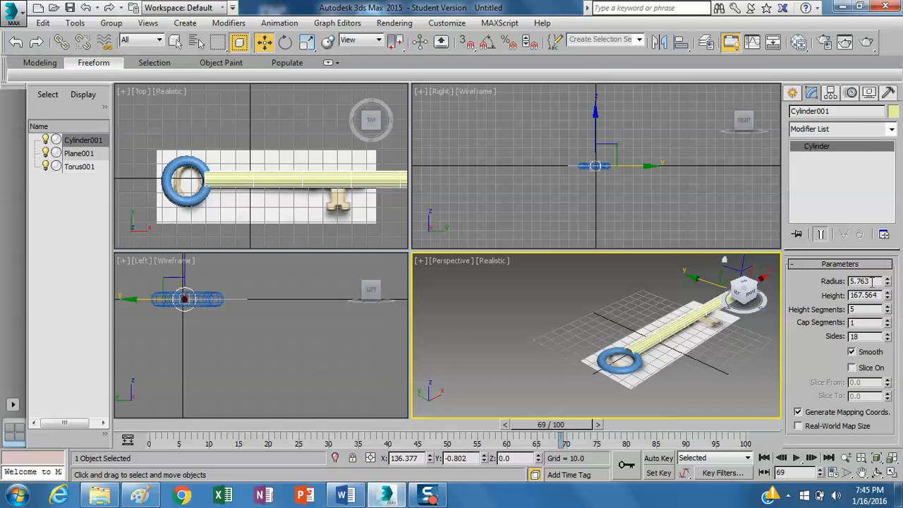
left_click_drag(872, 280, 860, 281)
type("3")
key("Return")
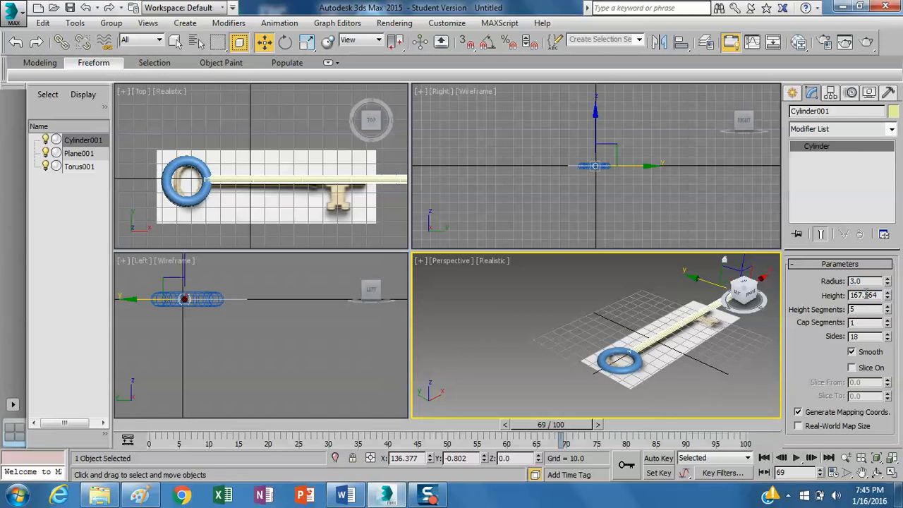
- Set the cylinder's height to 100 and move it along X to about 66.2 so its end meets the ring
left_click_drag(878, 296, 850, 296)
type("100")
key("Return")
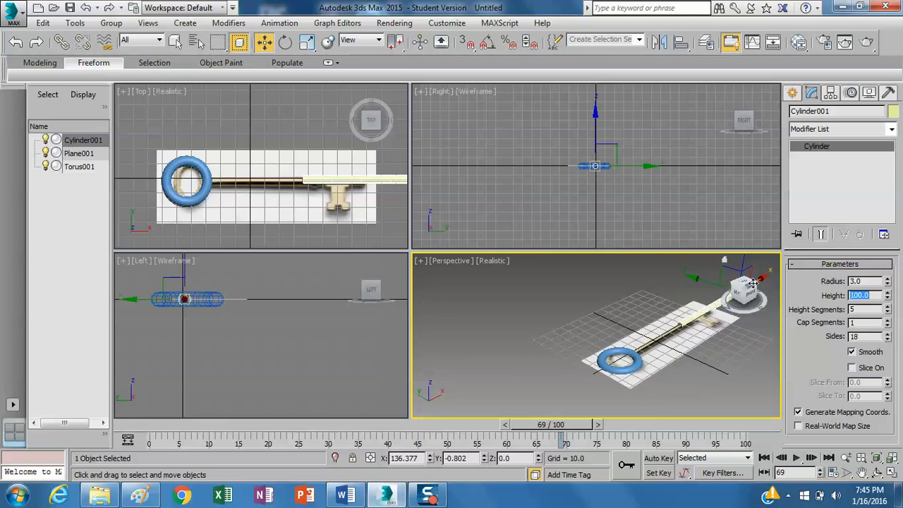
left_click_drag(764, 277, 724, 309)
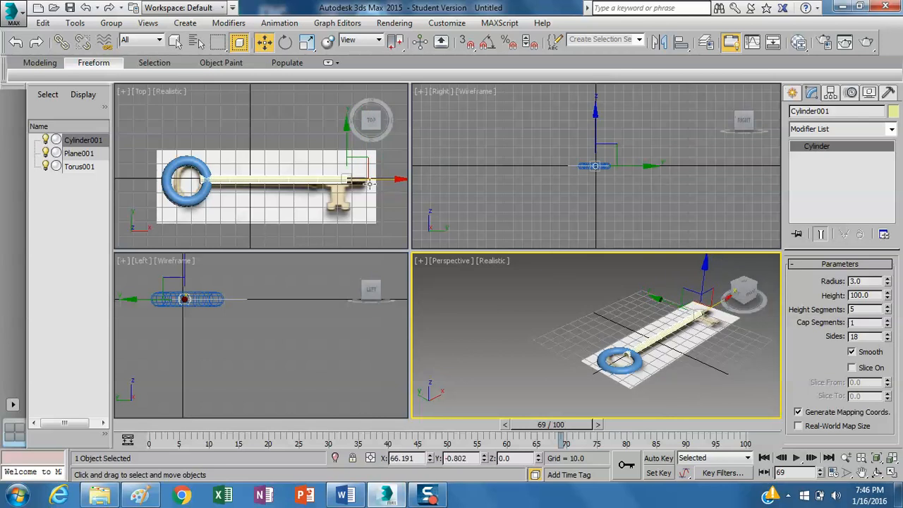
- Set the shaft cylinder's height to 110 and move it to about X 80.4 and Y -3.4, over the reference shaft
left_click_drag(394, 185, 405, 180)
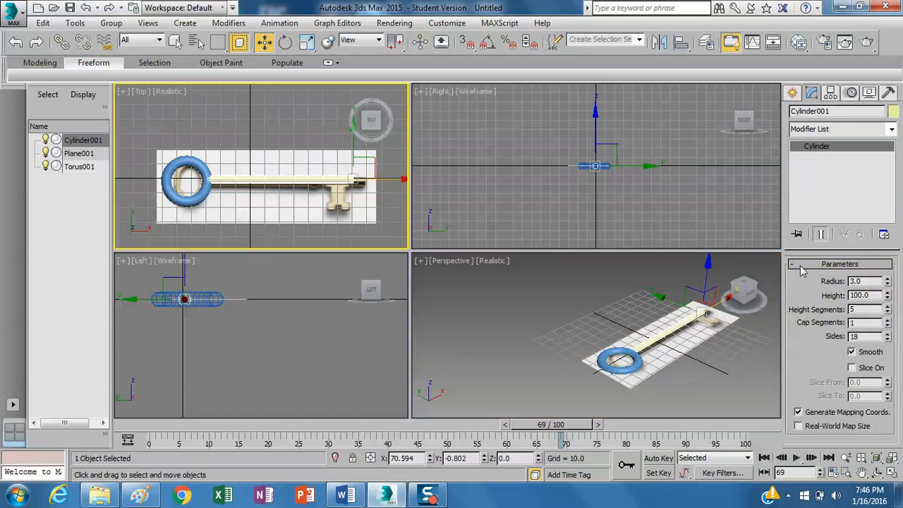
double_click(858, 295)
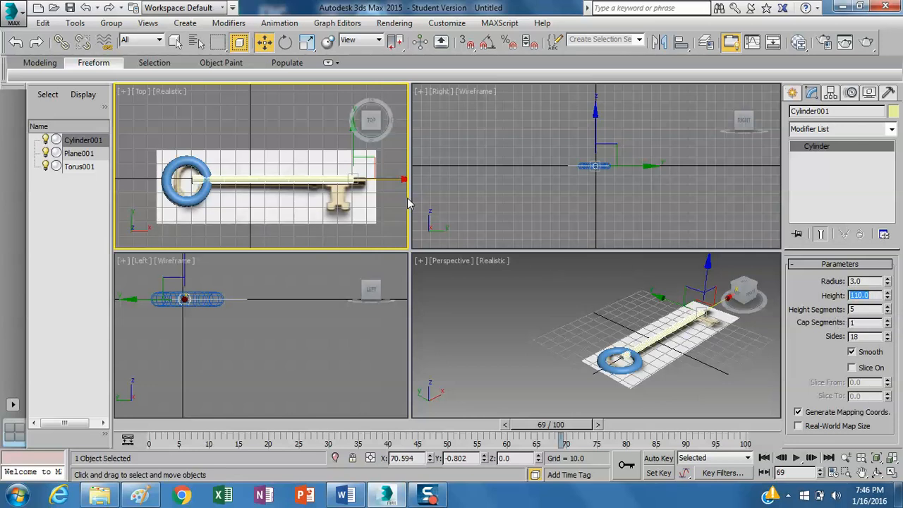
left_click_drag(402, 180, 416, 183)
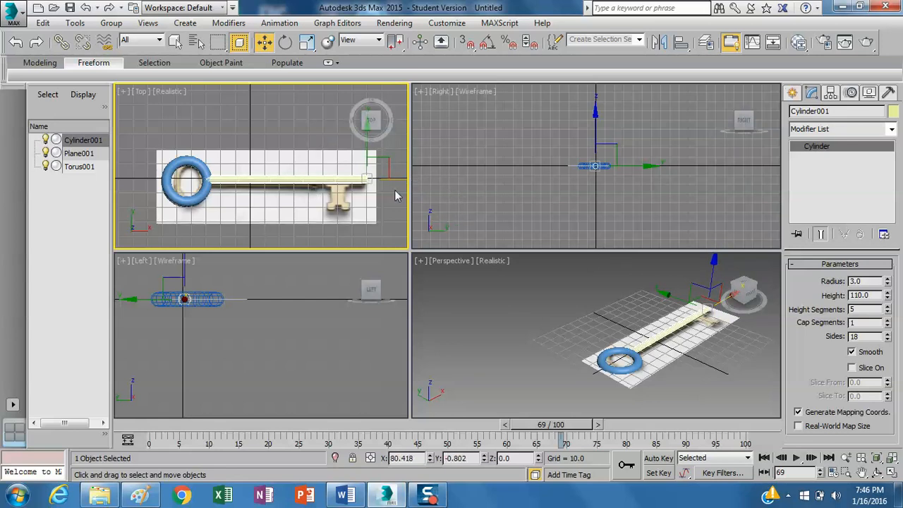
left_click_drag(674, 295, 669, 296)
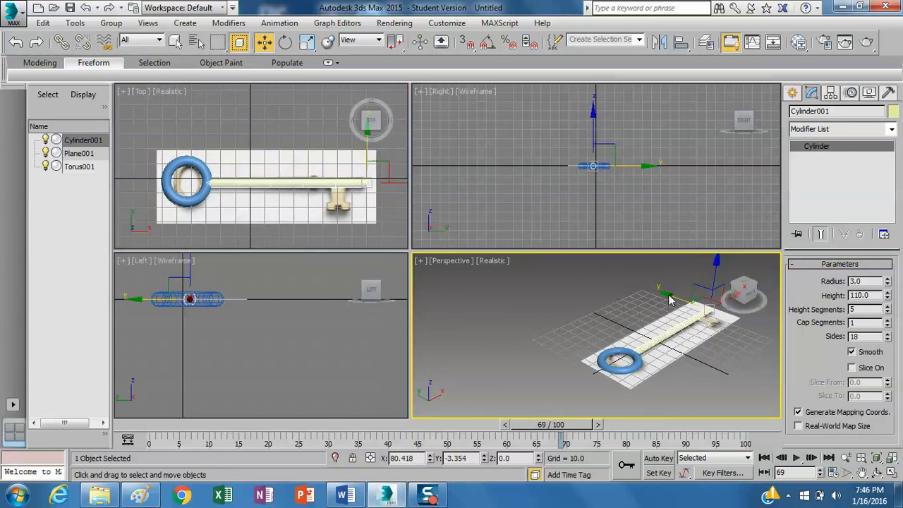
left_click(367, 134)
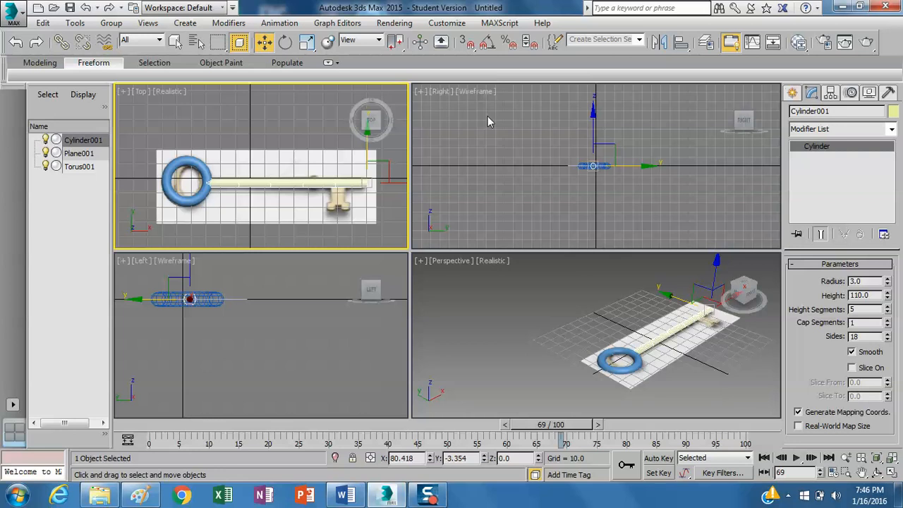
mouse_move(372, 126)
left_mouse_down()
mouse_move(372, 69)
mouse_move(371, 119)
left_mouse_up()
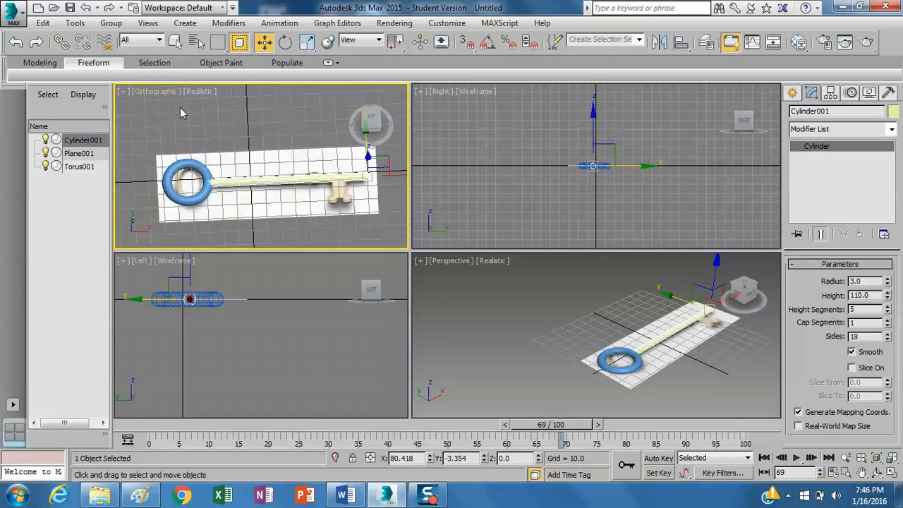
left_click(353, 96)
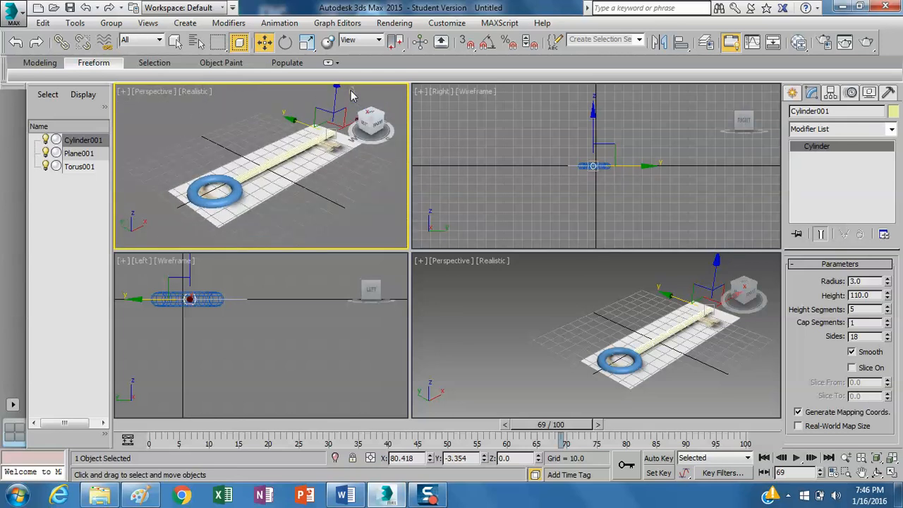
left_click(168, 92)
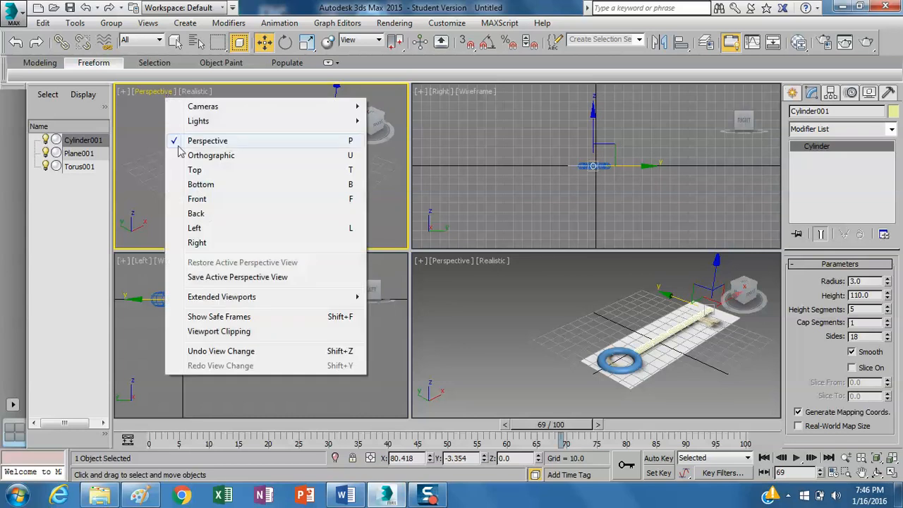
left_click(195, 171)
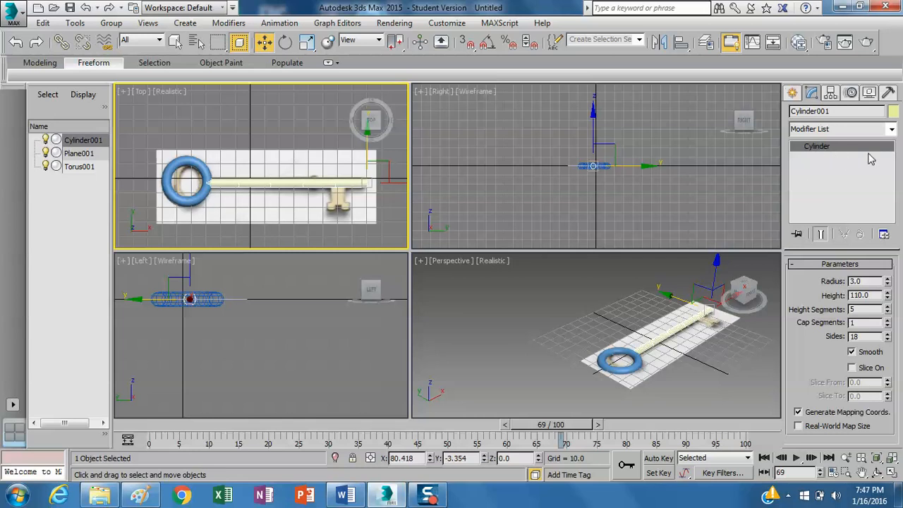
- Apply a Chamfer modifier to the shaft cylinder
left_click(891, 130)
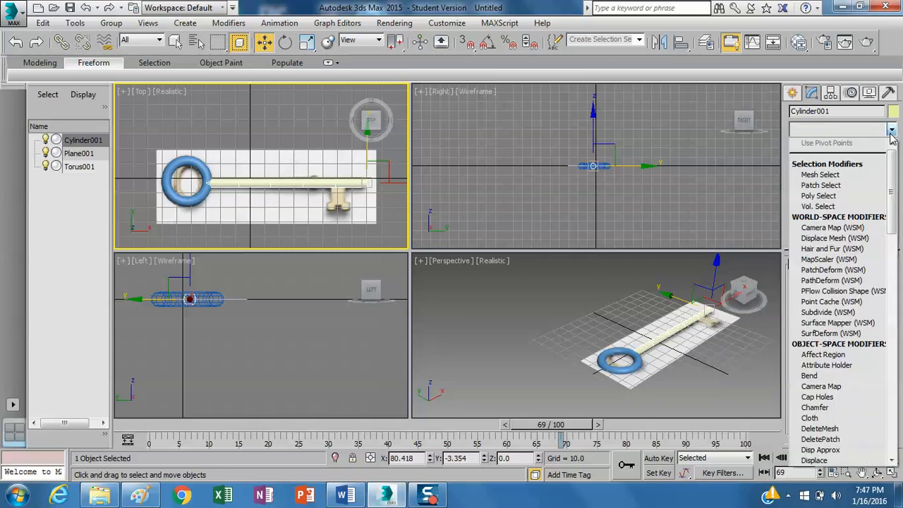
scroll(894, 162, "down", 5)
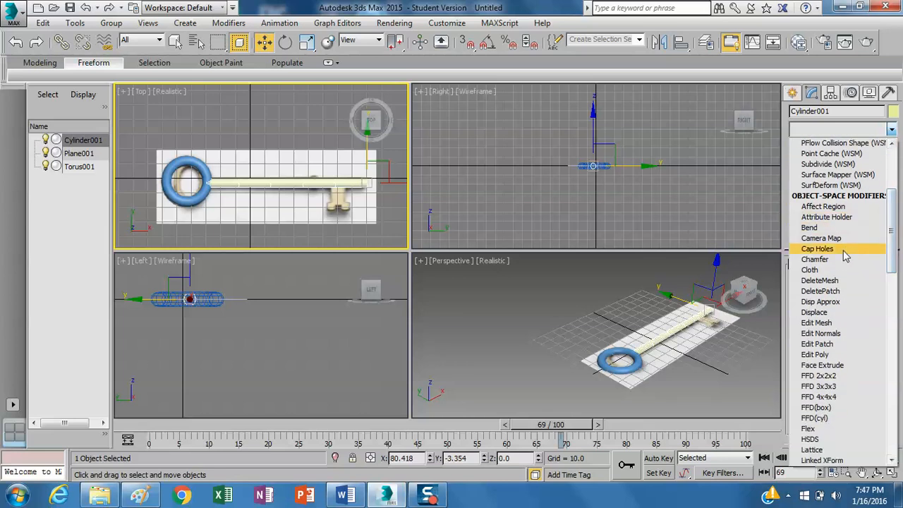
left_click(841, 261)
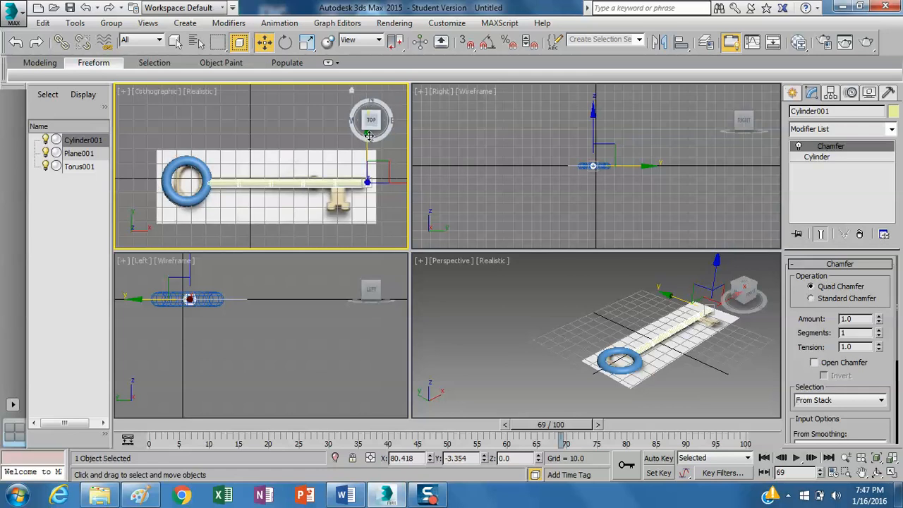
left_click(367, 133)
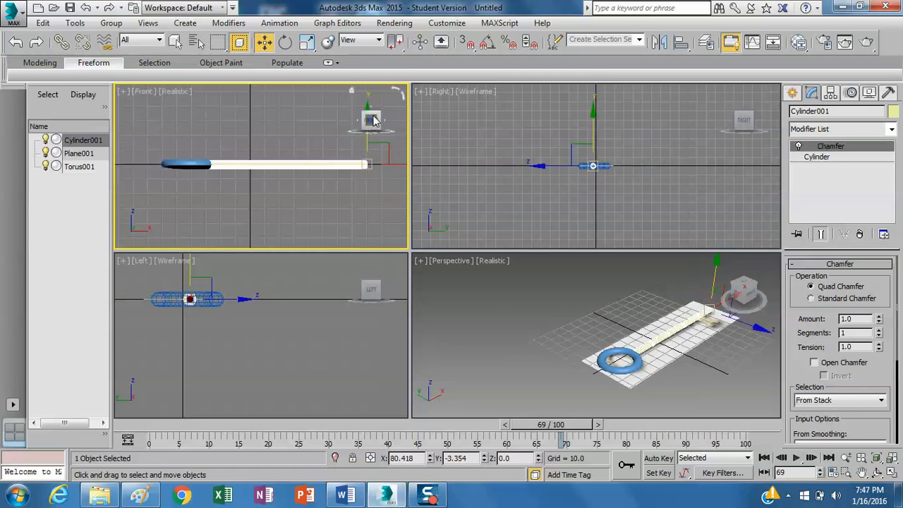
left_click(150, 99)
left_click(144, 91)
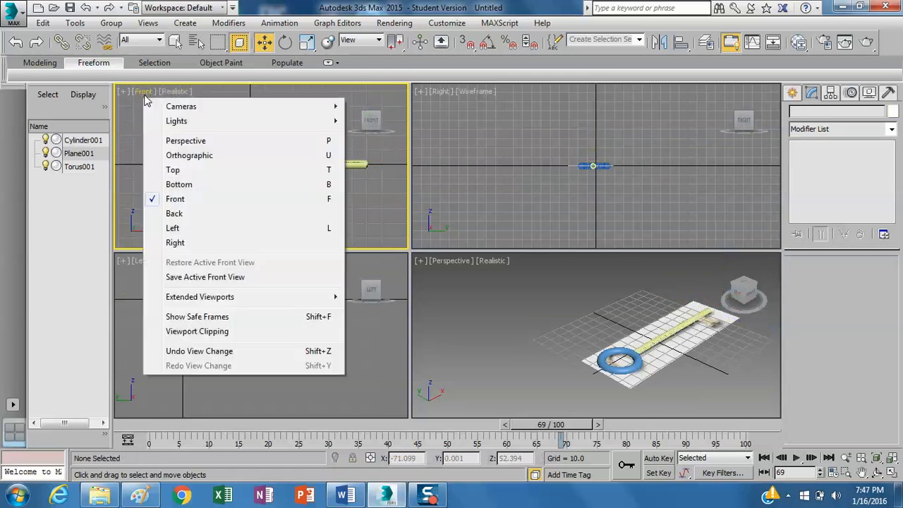
left_click(173, 170)
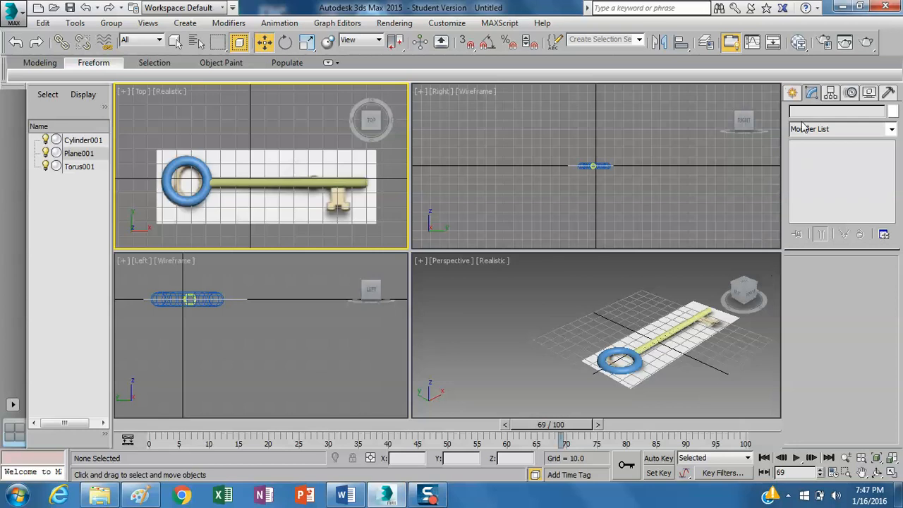
- Create a second cylinder beside the shaft in the Perspective view, about 7.1 in radius and 7.1 high
left_click(792, 94)
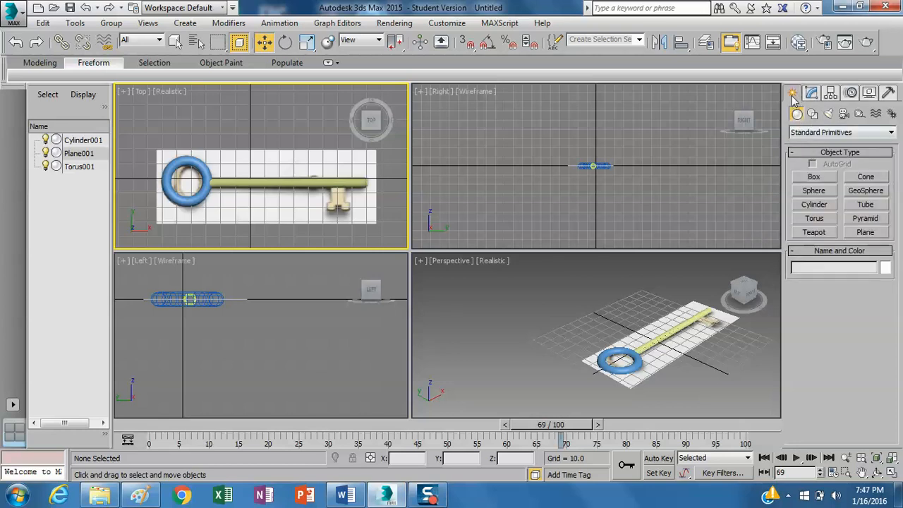
left_click(814, 204)
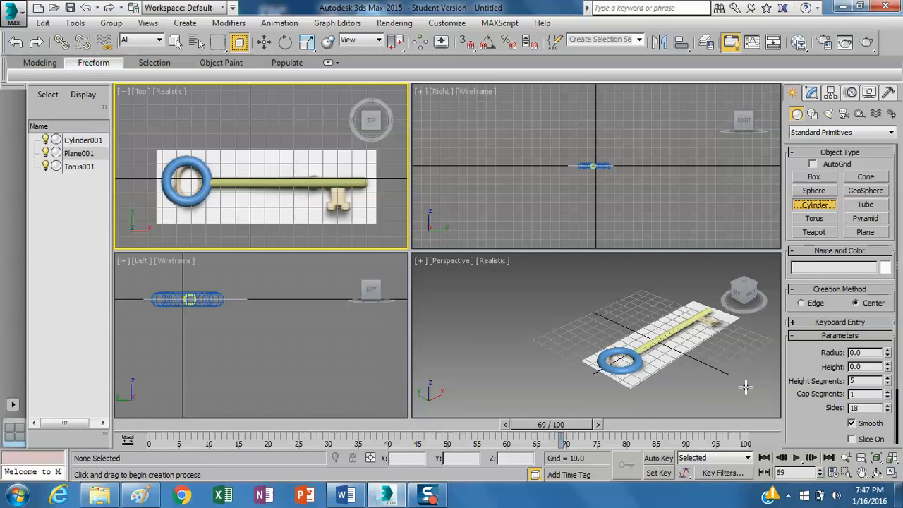
left_click(662, 358)
left_click_drag(661, 358, 667, 360)
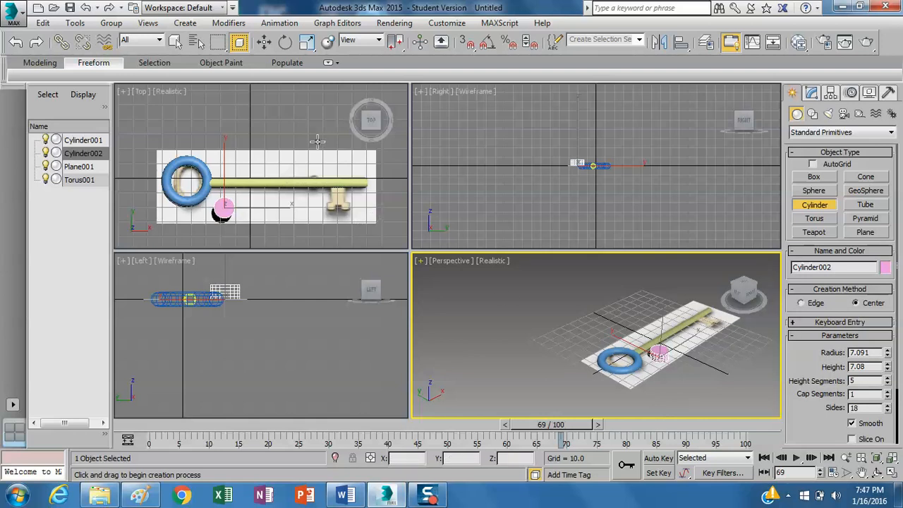
- Rotate the new cylinder 90 degrees about the Y axis so it lies parallel to the shaft
left_click(285, 41)
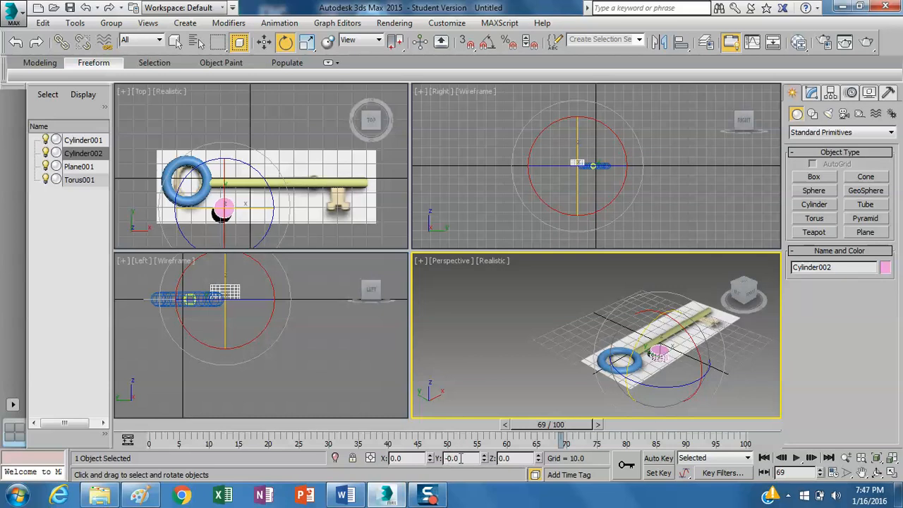
type("90")
key("BackSpace")
key("Return")
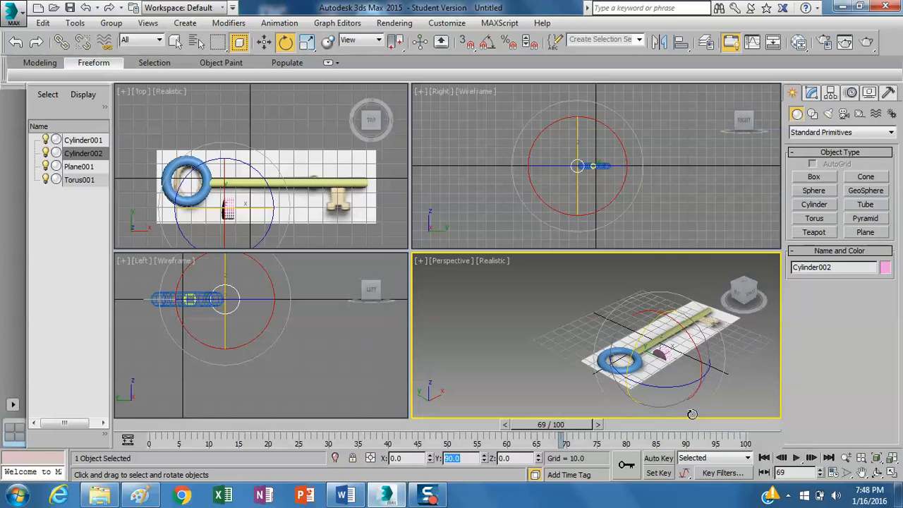
left_click(263, 43)
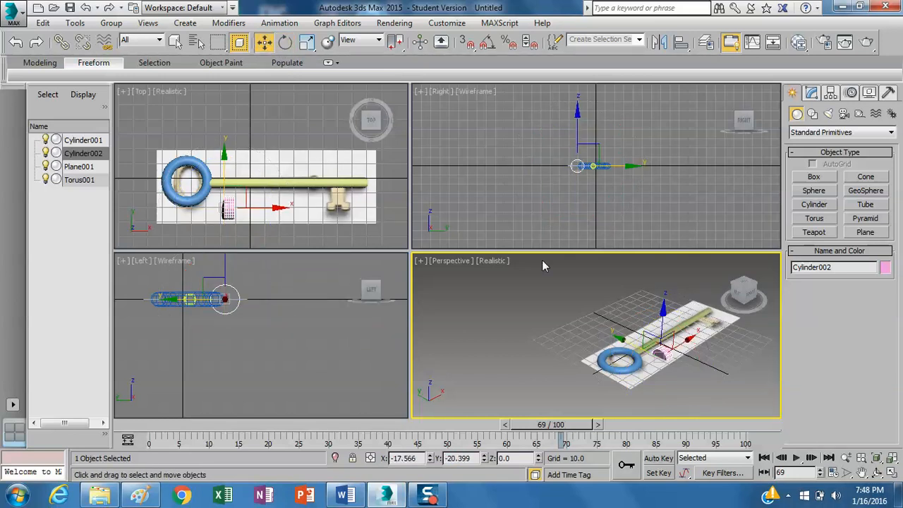
left_click(617, 330)
left_click_drag(616, 330, 618, 336)
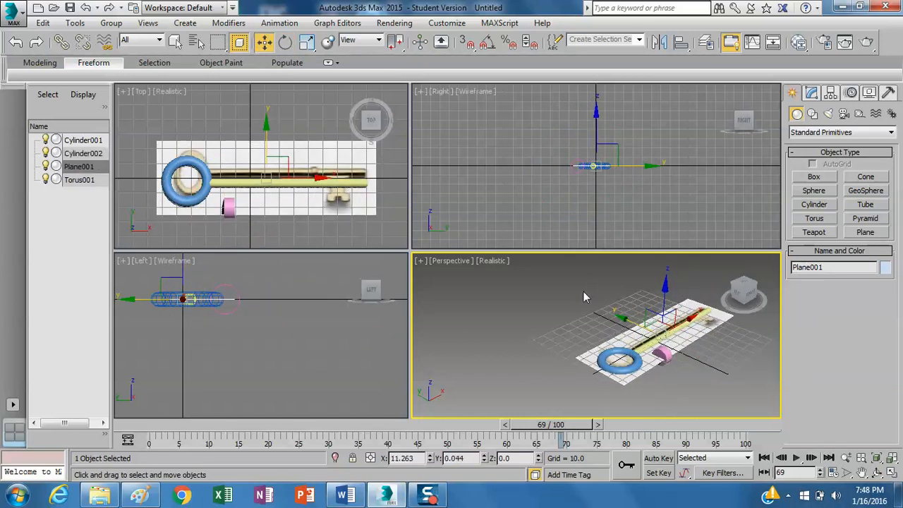
key("ctrl+z")
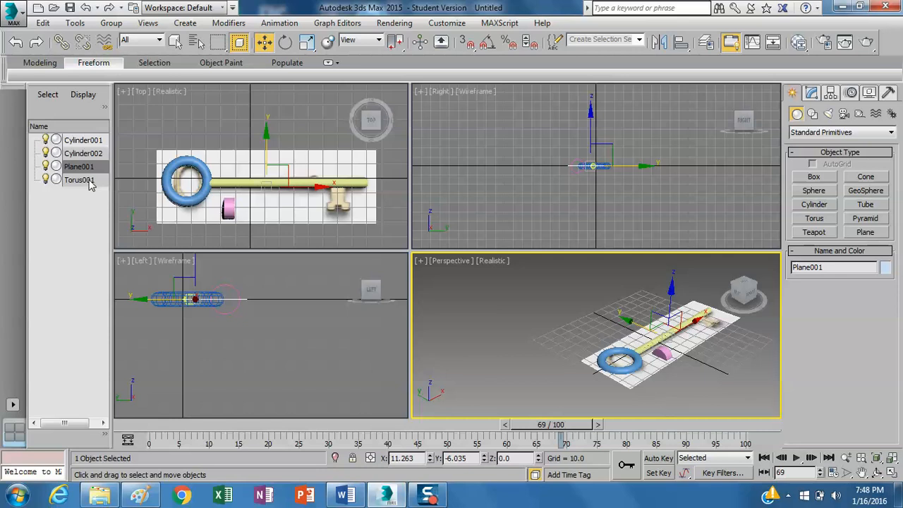
- Move the second cylinder onto the shaft, over the reference collar near the key's teeth, to about X 38.5 and Y -2.6
left_click(83, 153)
left_click(223, 154)
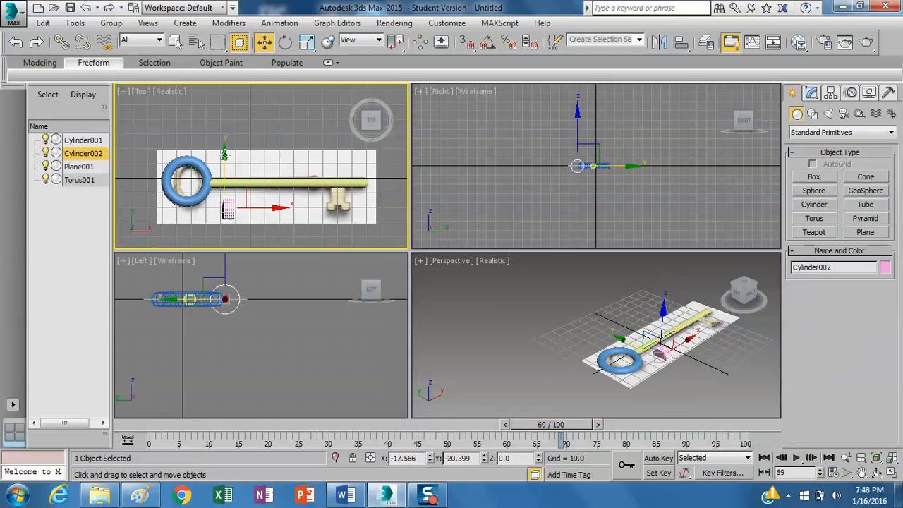
left_click_drag(224, 154, 258, 150)
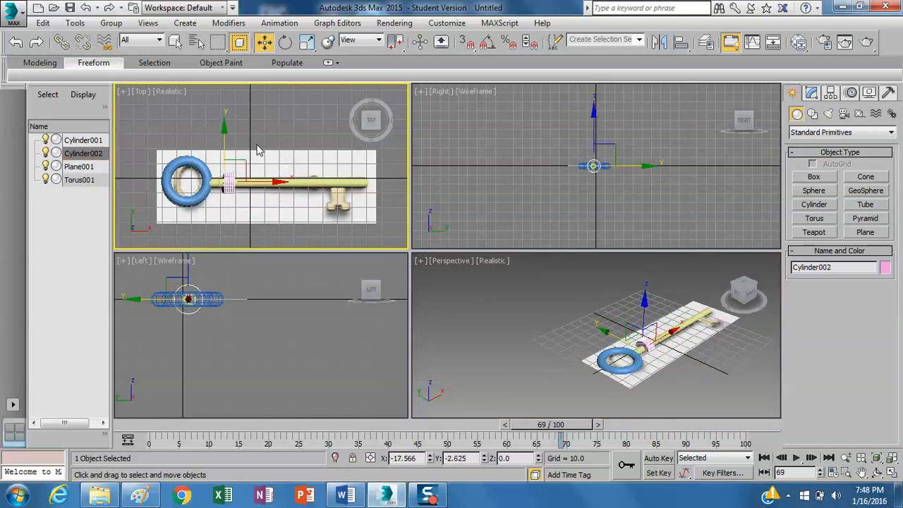
left_click_drag(275, 182, 359, 182)
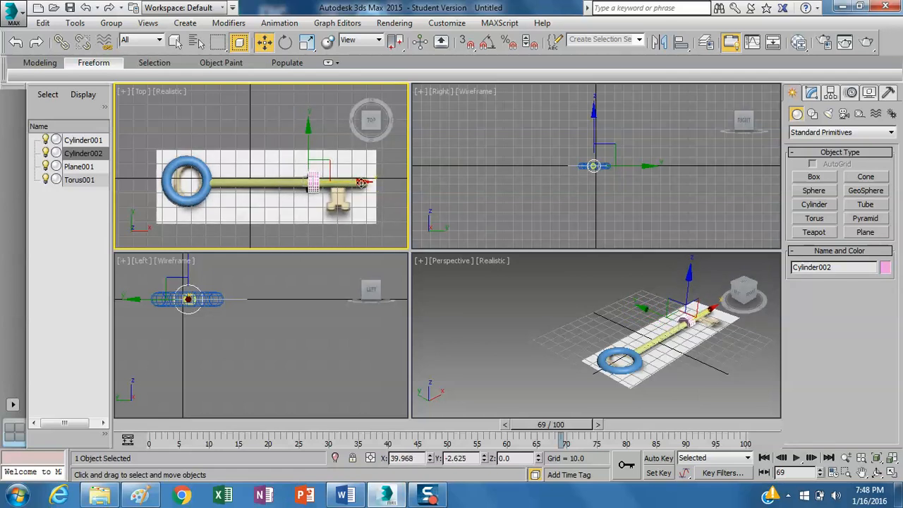
left_click_drag(361, 182, 358, 182)
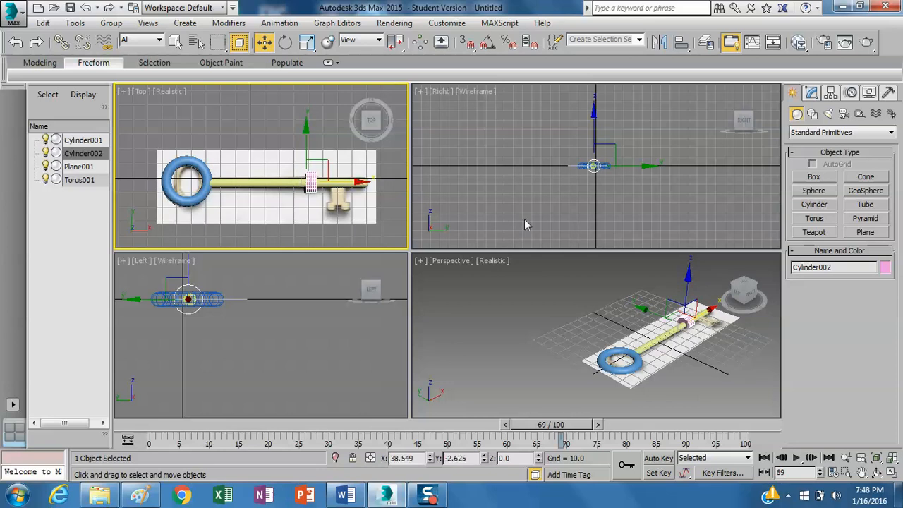
- Set the collar cylinder's radius to 5 and its height to 6
left_click(811, 93)
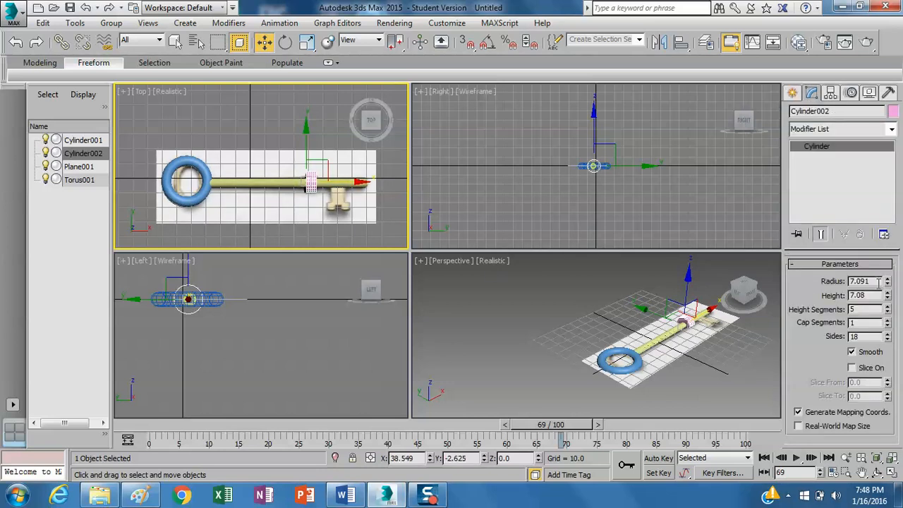
left_click_drag(870, 281, 849, 281)
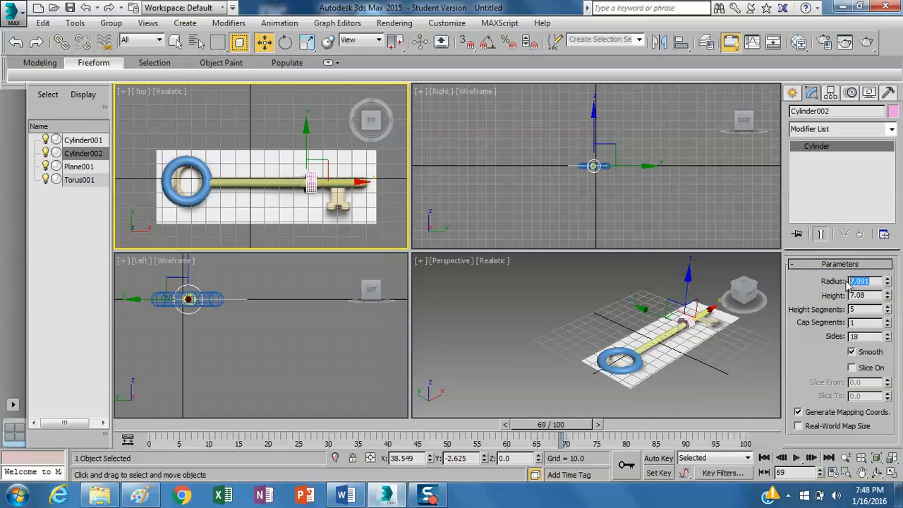
type("6")
key("Return")
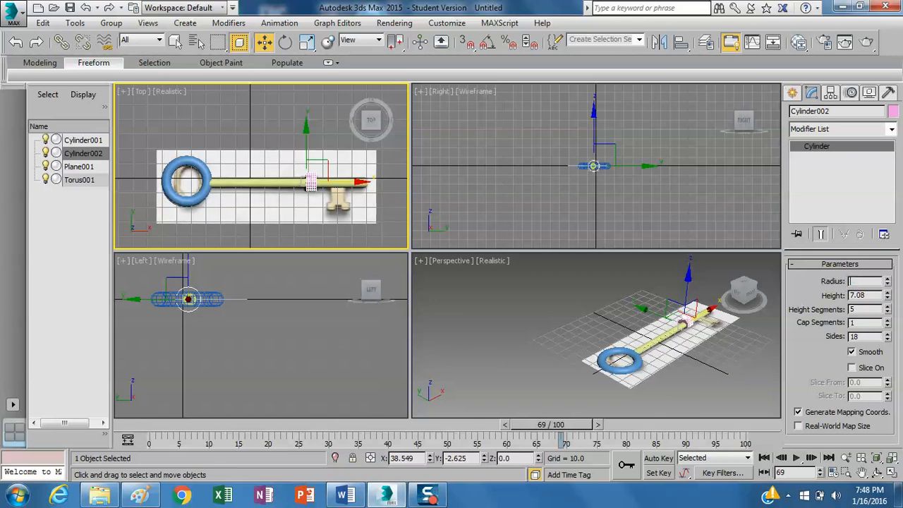
type("5")
key("Return")
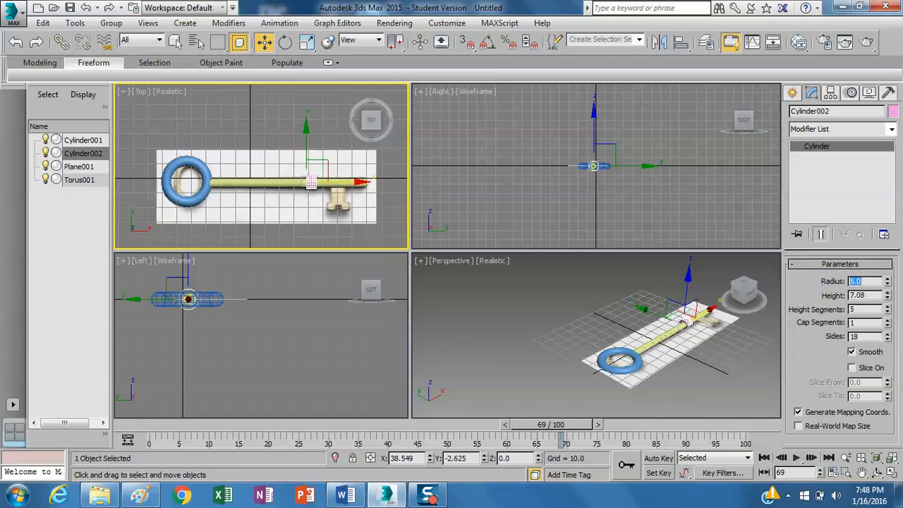
left_click_drag(869, 295, 849, 295)
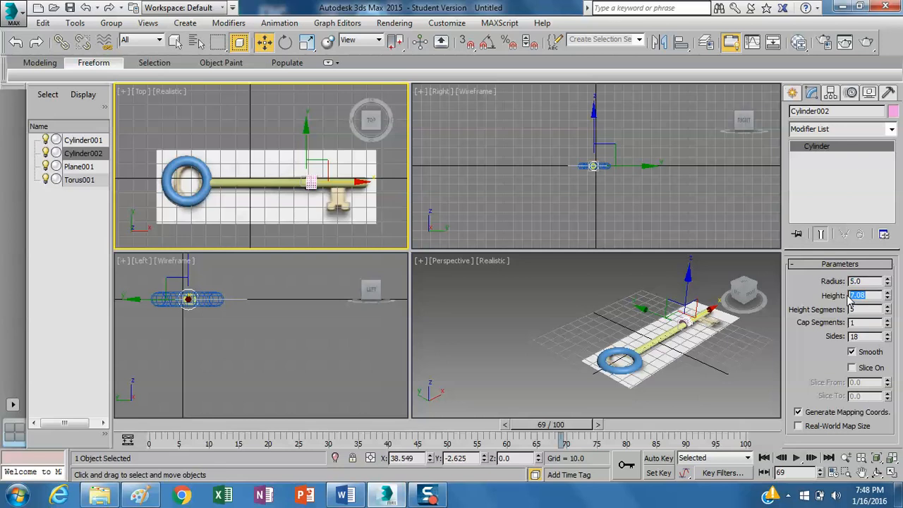
type("5")
key("Return")
key("Return")
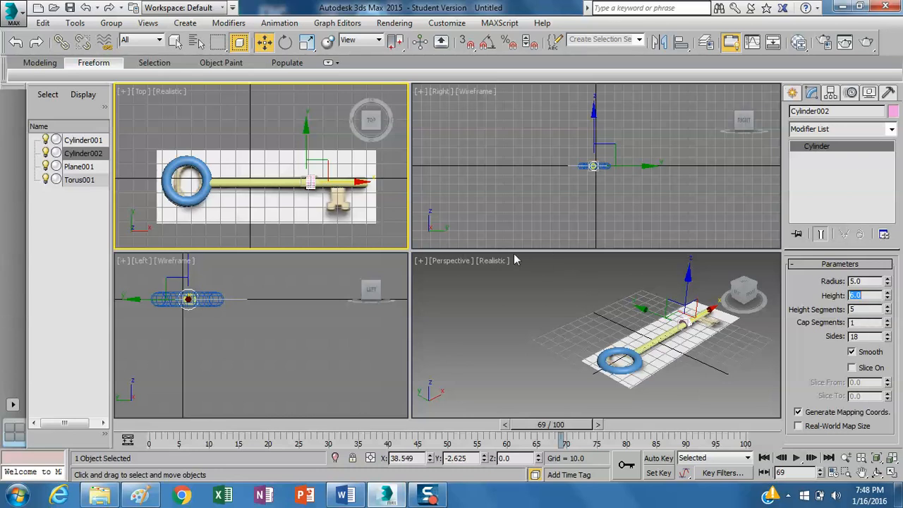
- Enlarge the collar cylinder near the key's teeth to a radius of 5.5 and a height of 6.5
left_click(90, 166)
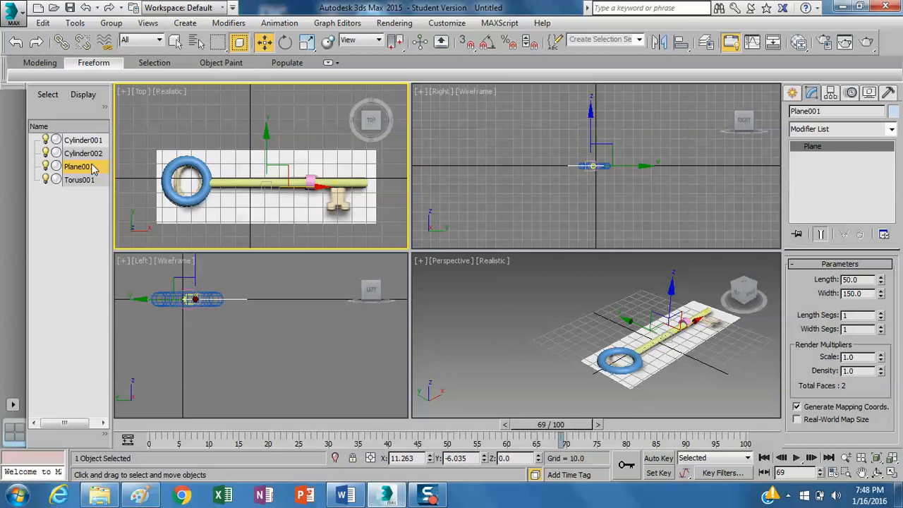
left_click(311, 184)
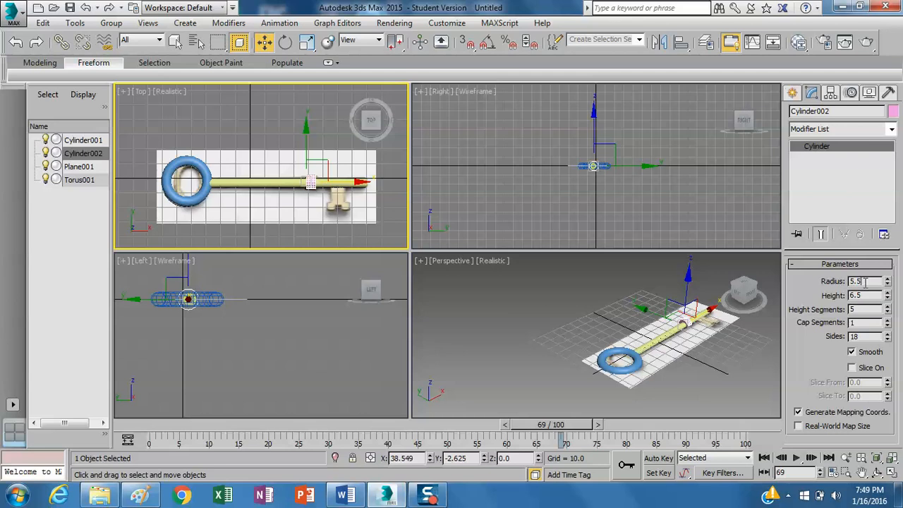
double_click(864, 282)
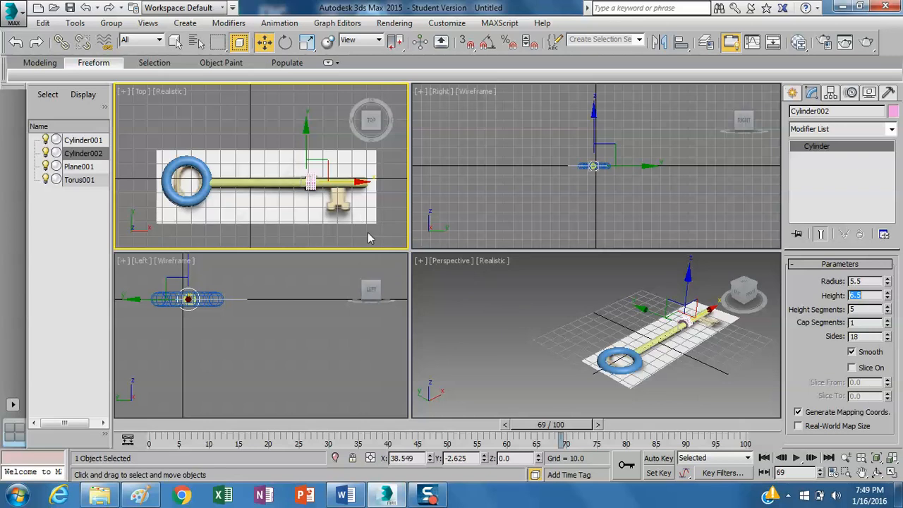
- Inspect the collar up close in the Perspective view and set its radius to 4.5
left_click(693, 359)
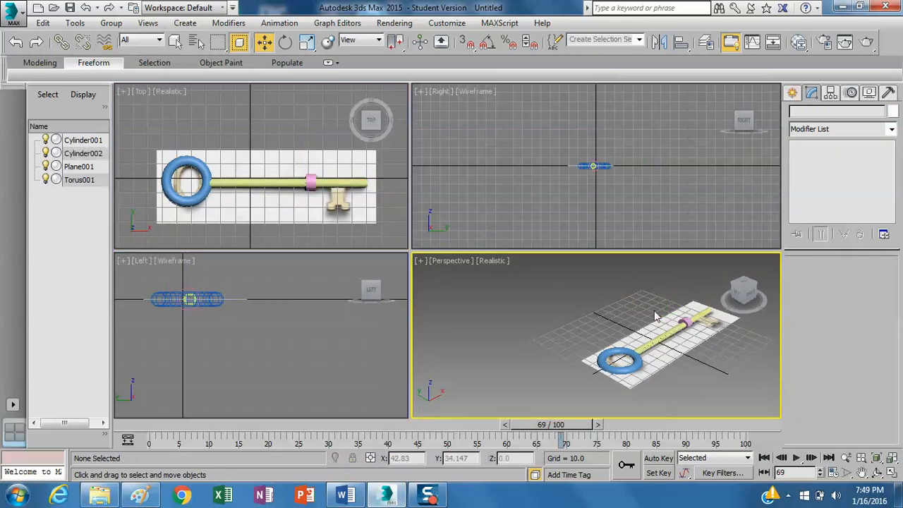
scroll(672, 329, "up", 5)
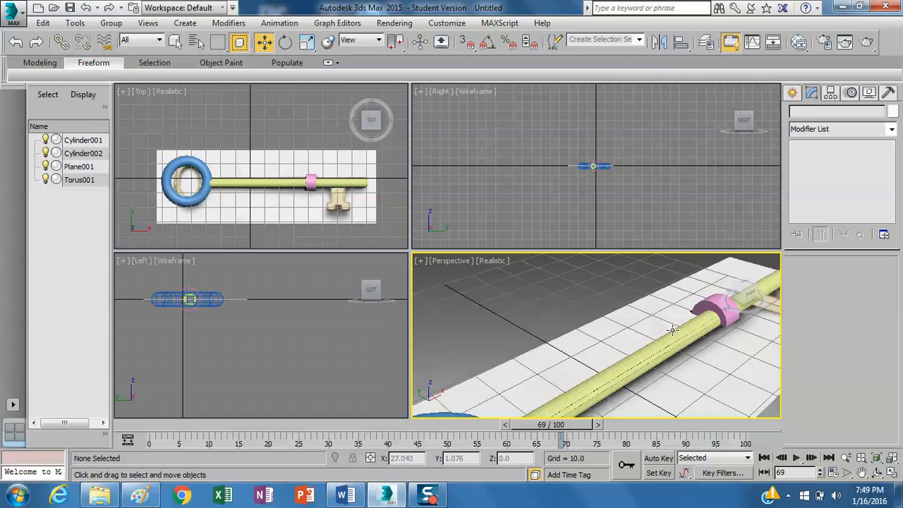
left_click(700, 304)
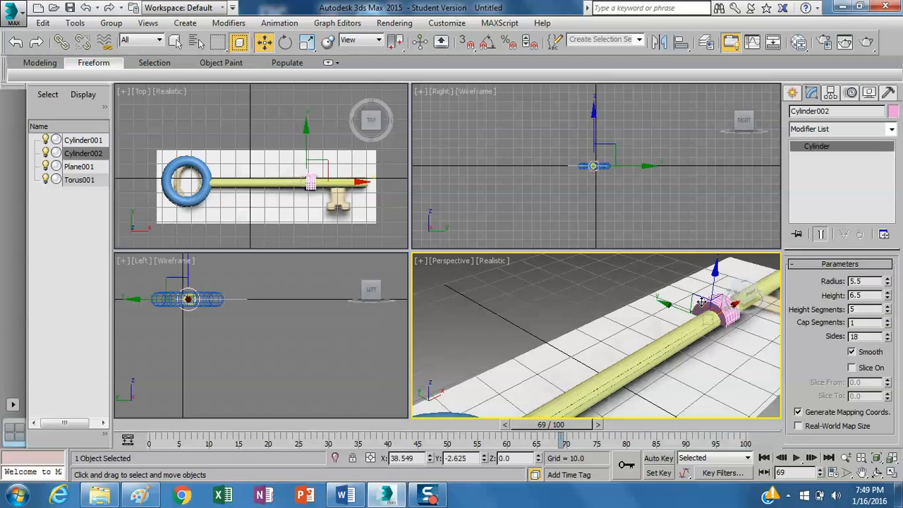
double_click(860, 281)
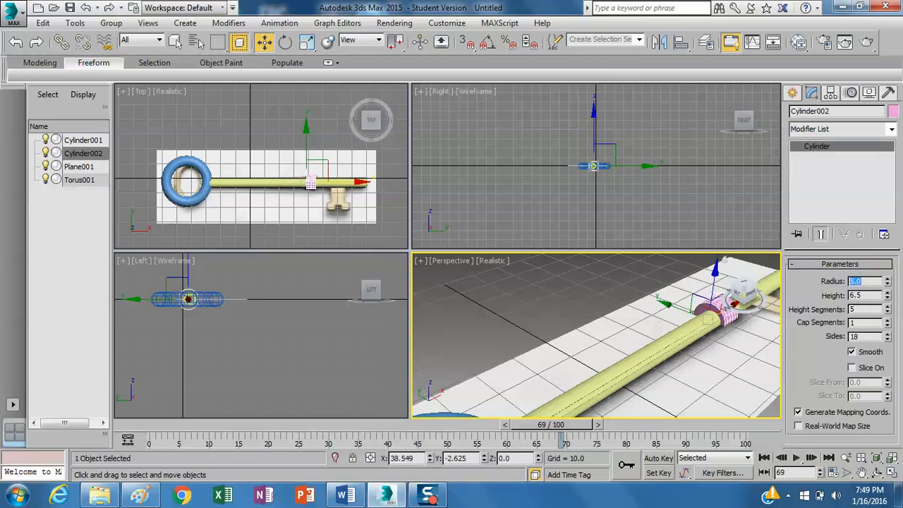
type("4")
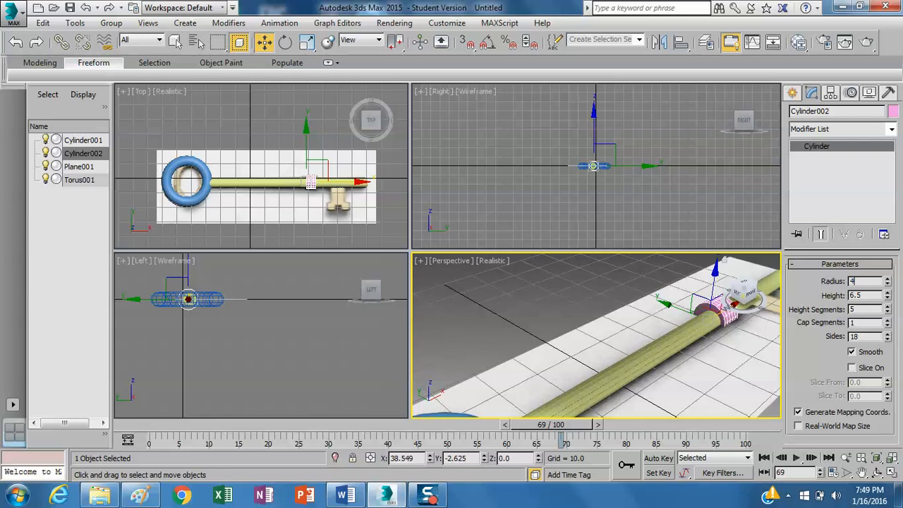
type(".5")
key("Return")
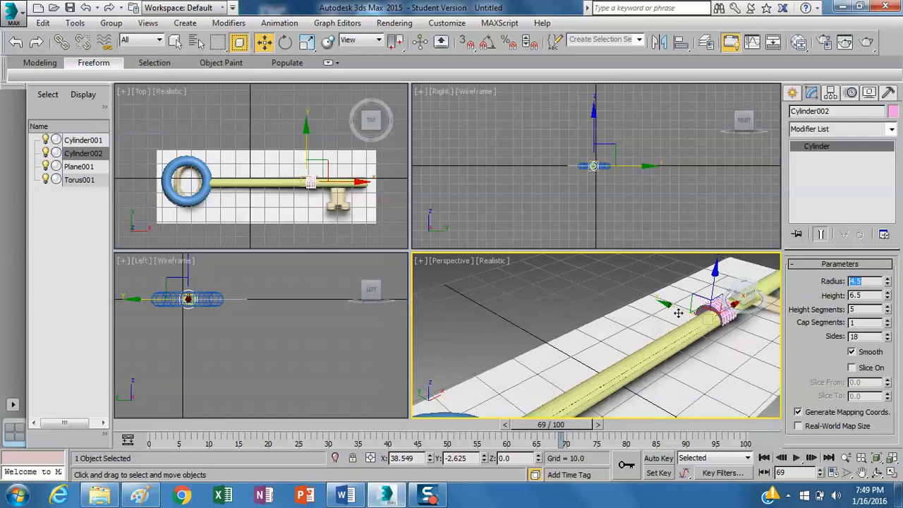
- Centre the collar on the shaft by moving it along Y to about -3.44, checking the alignment in the Right view
left_click_drag(670, 305, 673, 307)
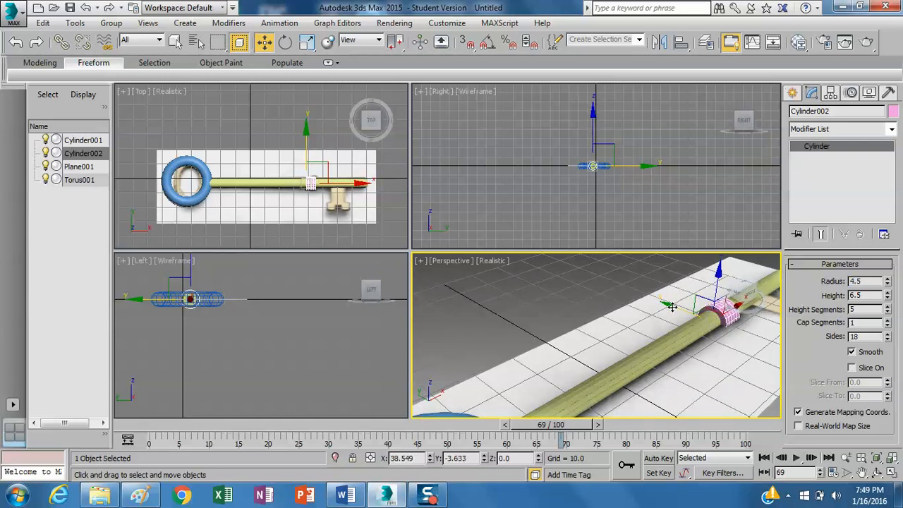
left_click(653, 201)
scroll(653, 202, "up", 5)
middle_click_drag(531, 169, 607, 235)
middle_click_drag(548, 187, 576, 209)
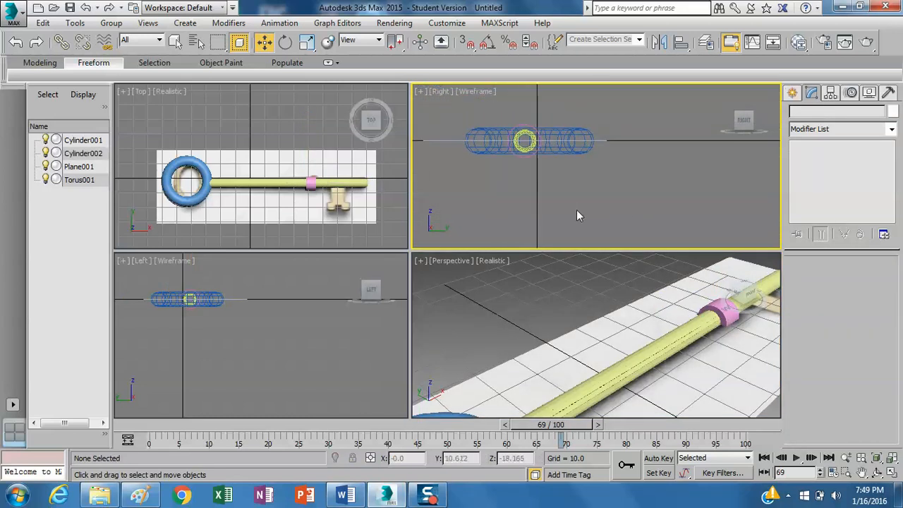
left_click(714, 311)
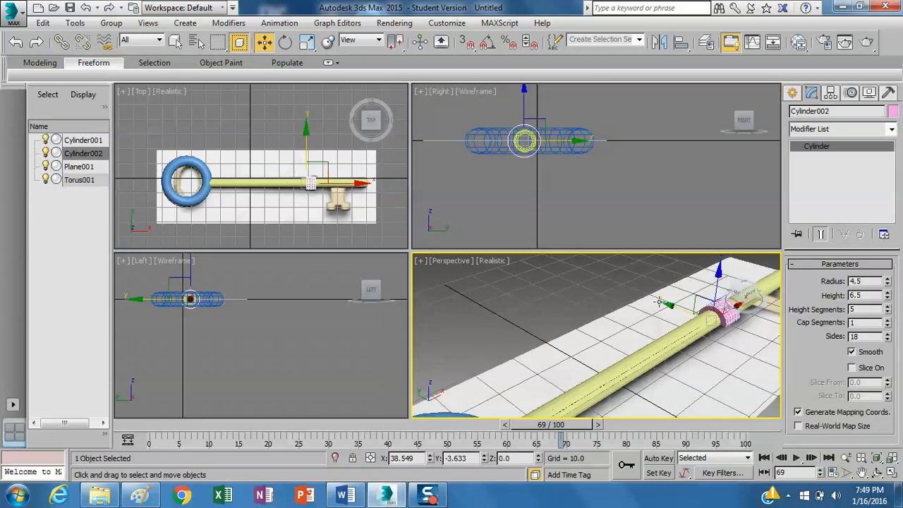
left_click(663, 302)
left_click_drag(663, 302, 665, 301)
key("ctrl+z")
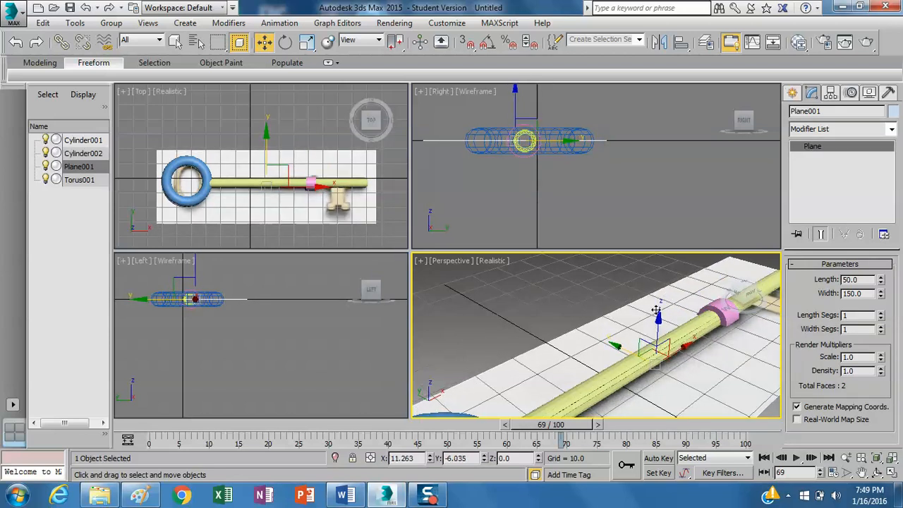
left_click(565, 141)
key("ctrl+z")
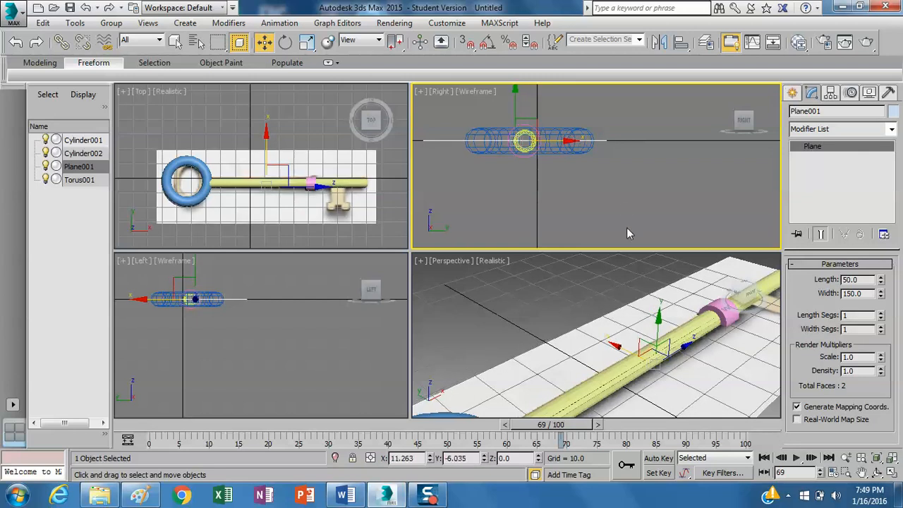
left_click(718, 305)
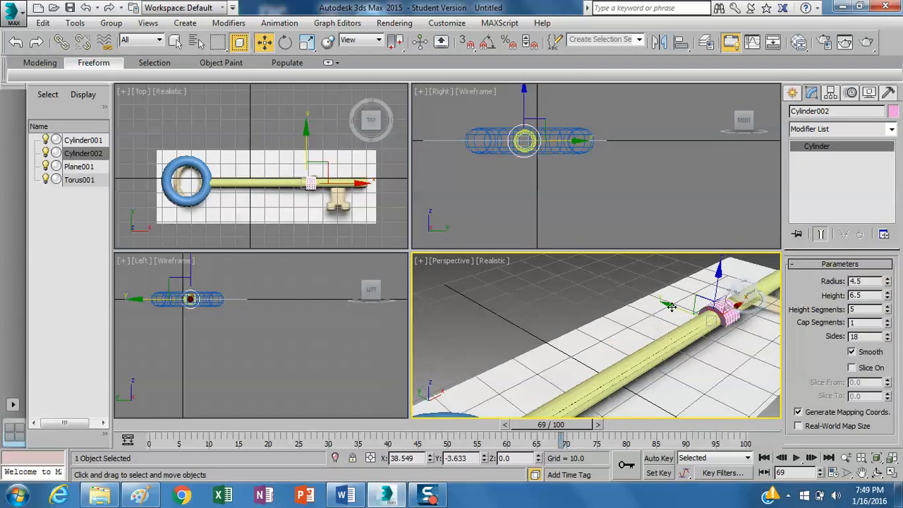
left_click_drag(672, 306, 672, 304)
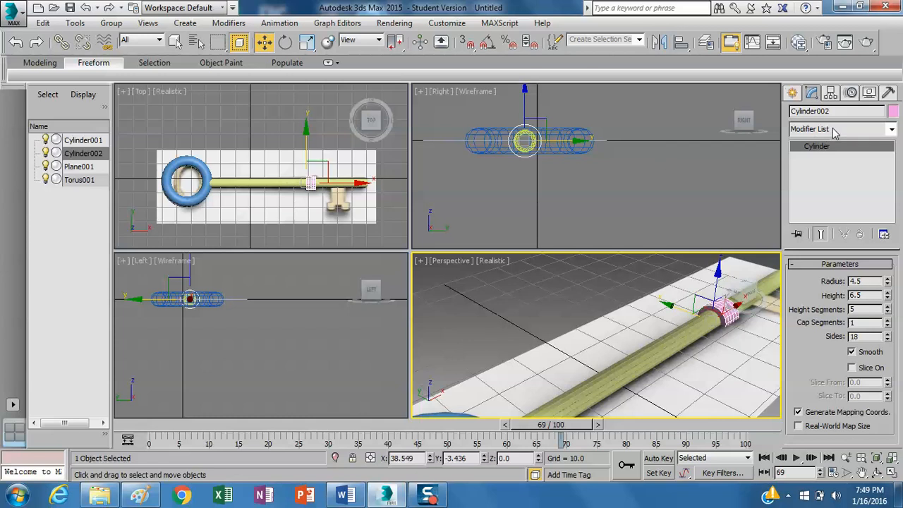
- Add a Chamfer modifier to the collar cylinder with an amount of 1.062
left_click(883, 129)
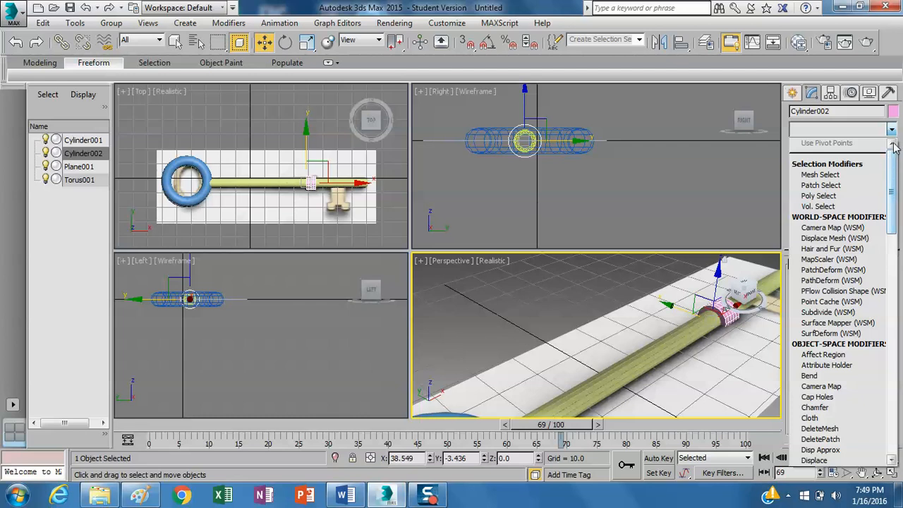
left_click_drag(892, 161, 892, 210)
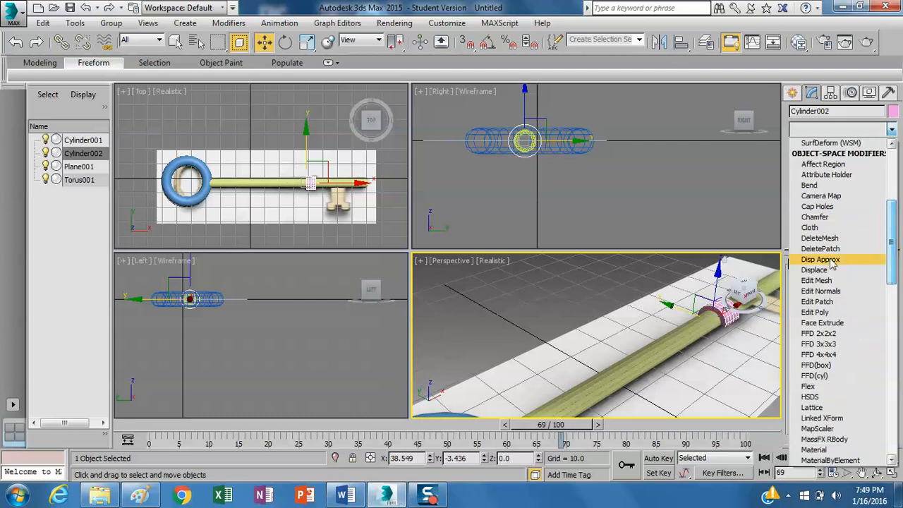
left_click(815, 217)
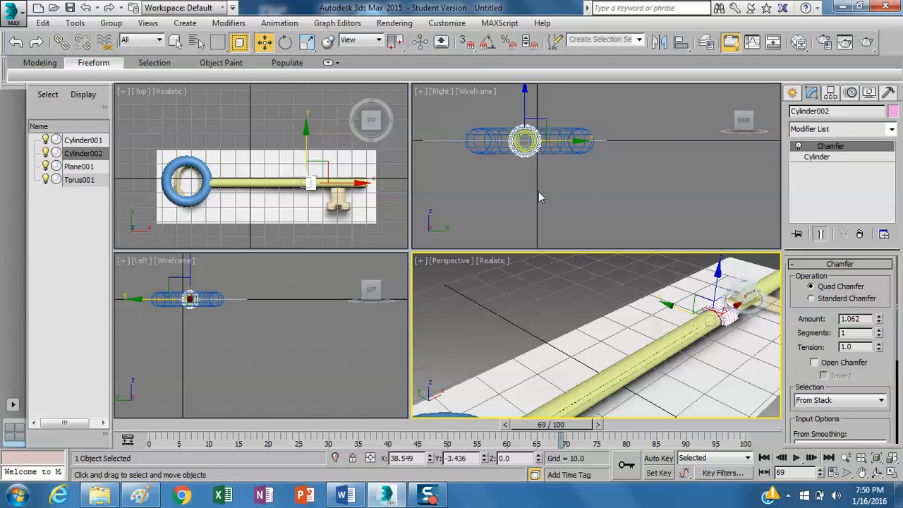
left_click(290, 221)
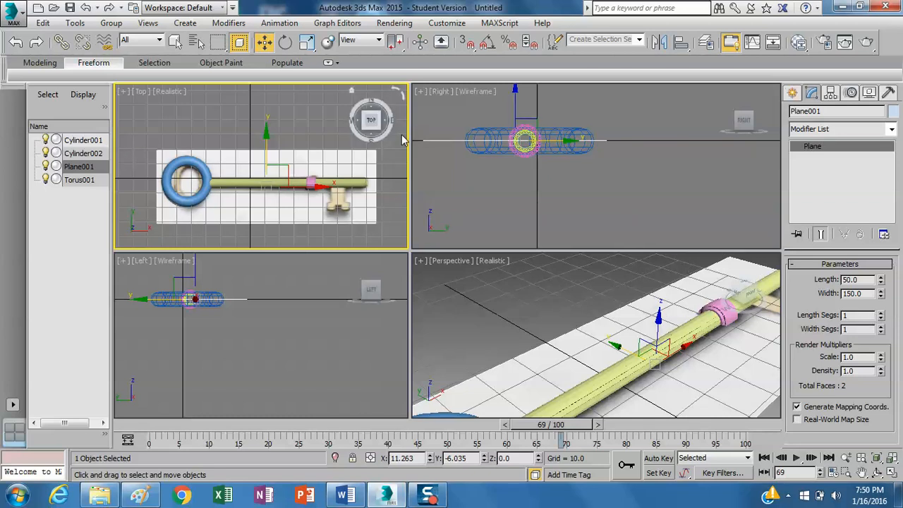
- Add an Edit Poly modifier to the chamfered collar and attach the shaft cylinder to it
left_click(92, 155)
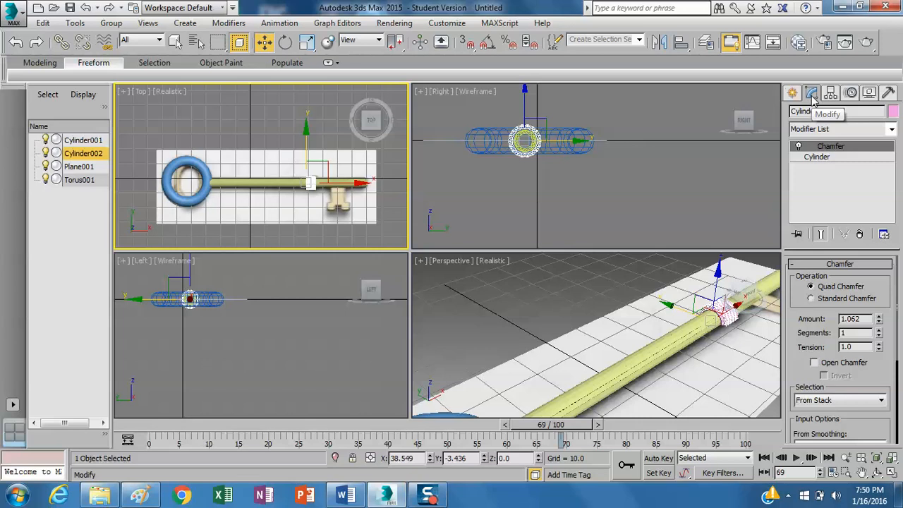
left_click(891, 130)
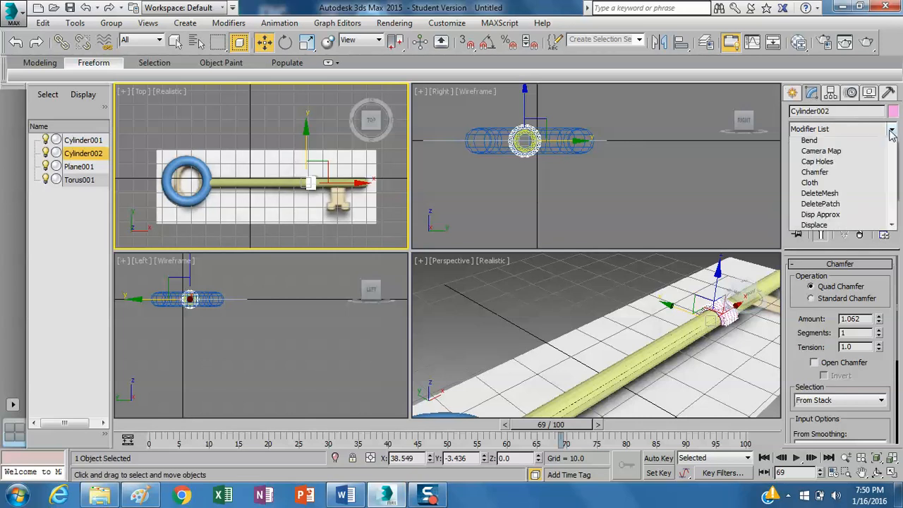
scroll(892, 159, "down", 5)
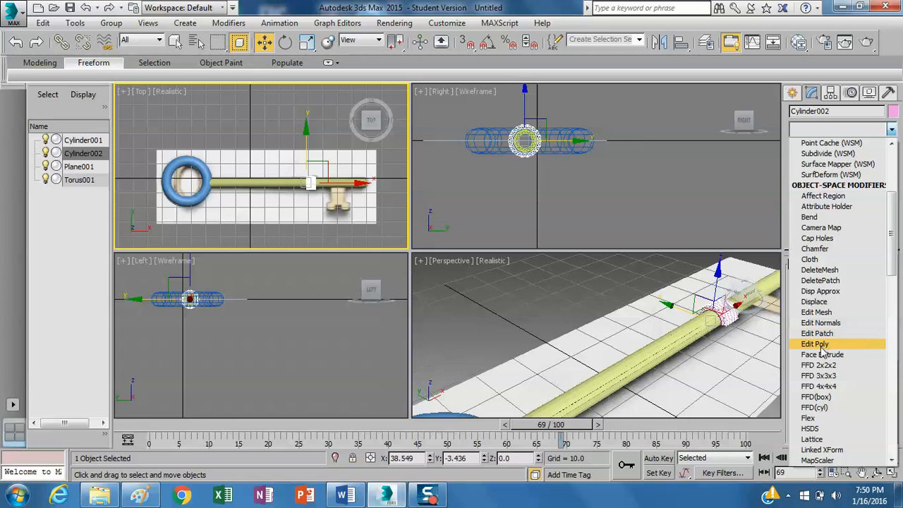
left_click(818, 344)
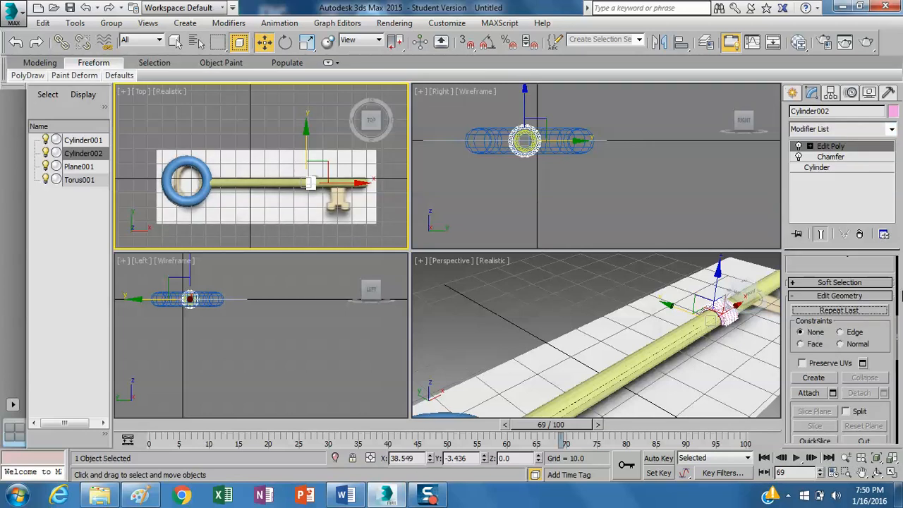
left_click_drag(897, 324, 898, 349)
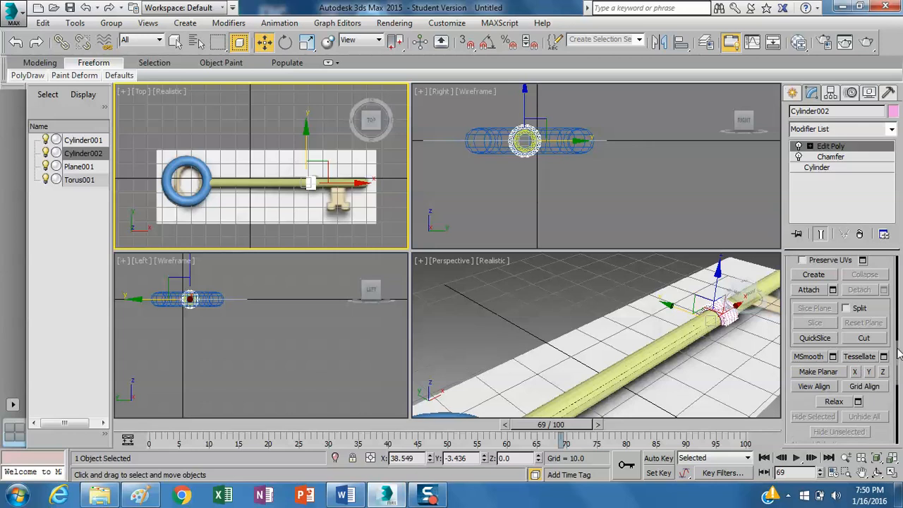
left_click(810, 291)
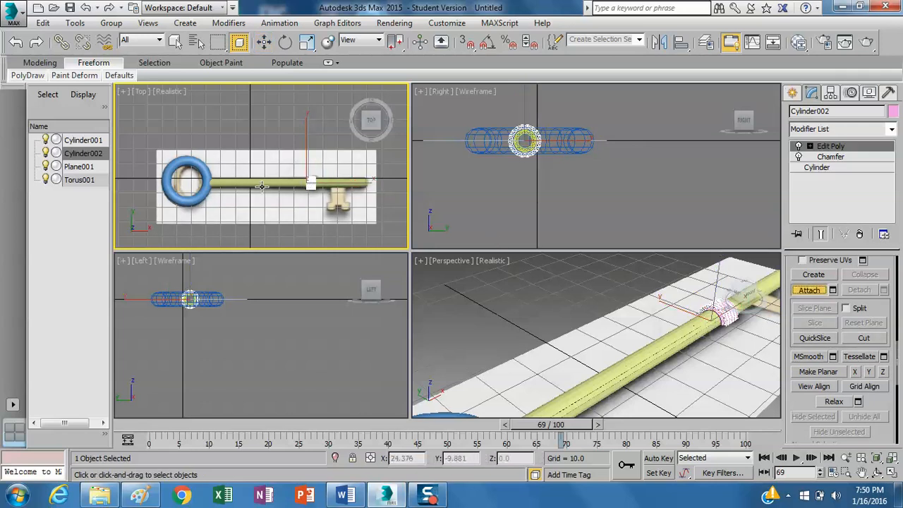
left_click(79, 141)
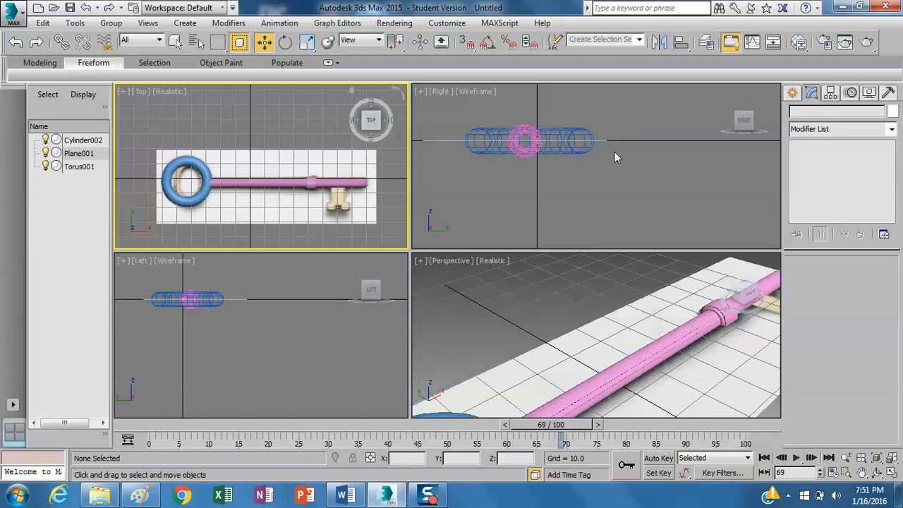
- Create a thin box over the reference key's teeth in the Top view, about 16.3 long, 9.05 wide and 0.9 high
left_click(791, 93)
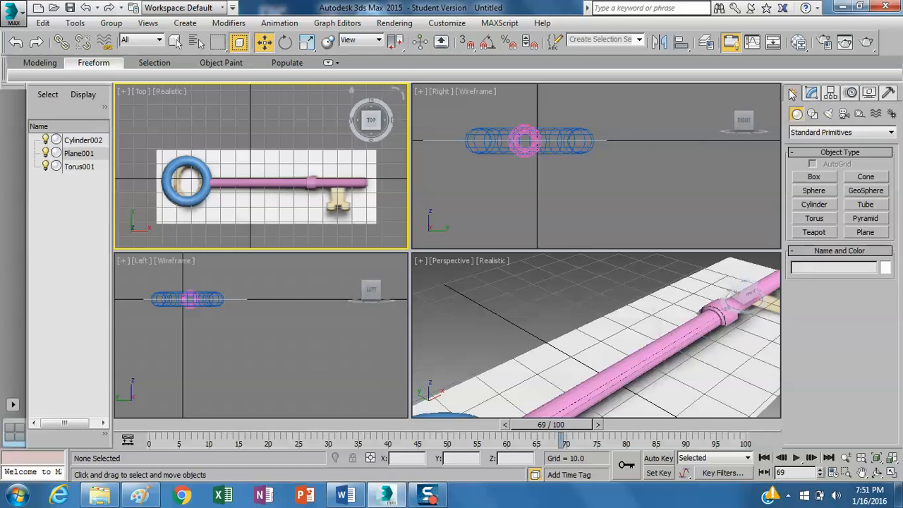
left_click(812, 177)
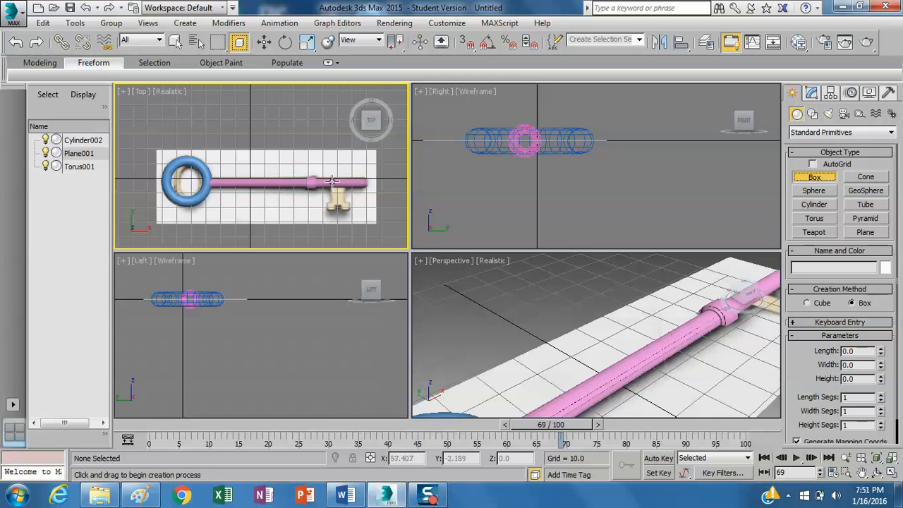
left_click_drag(332, 177, 343, 206)
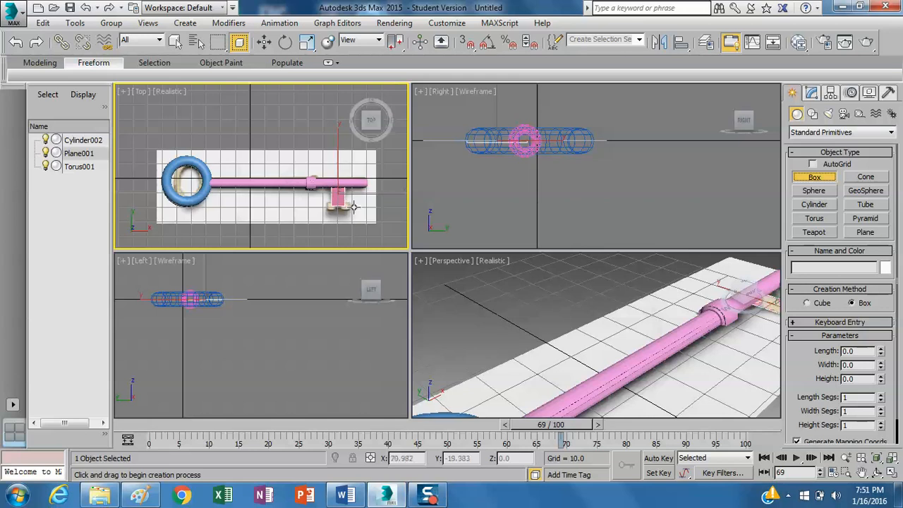
left_click(348, 203)
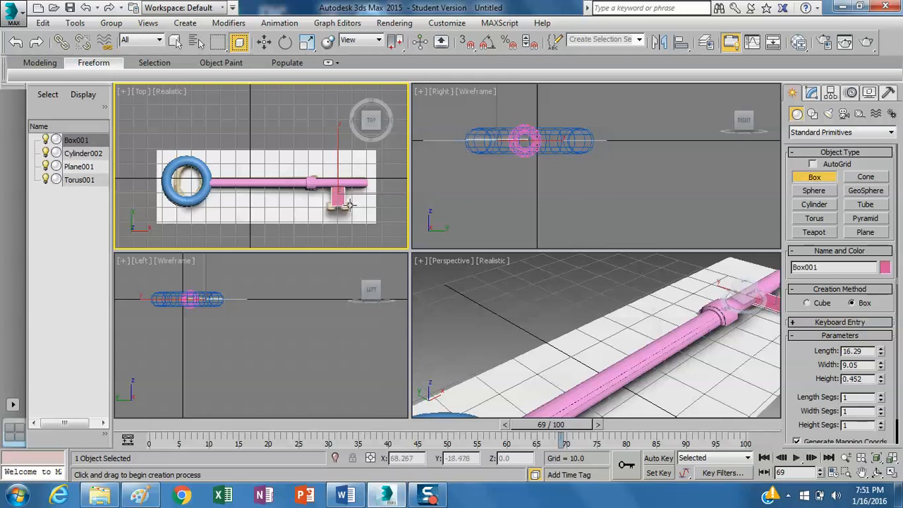
left_click(348, 206)
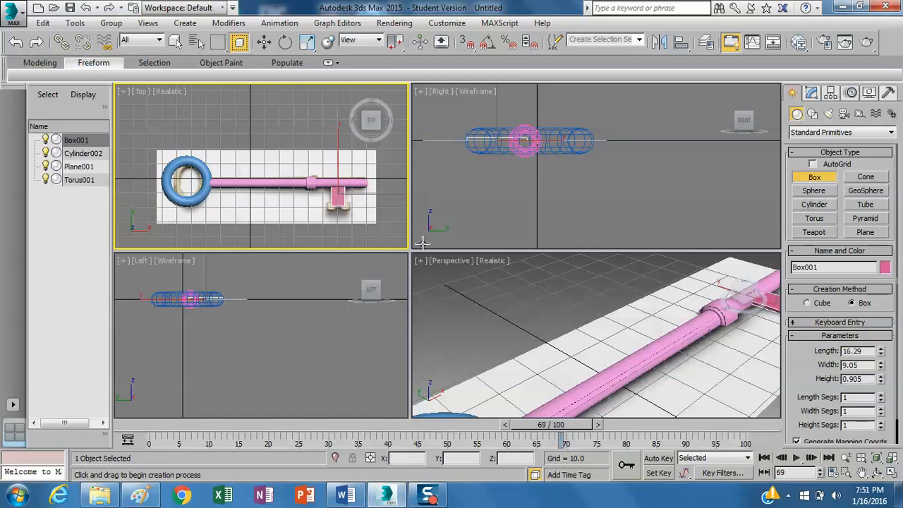
- Create a second box in the Left view, about 4.2 long and 12.8 wide, and leave it deselected
scroll(273, 301, "up", 5)
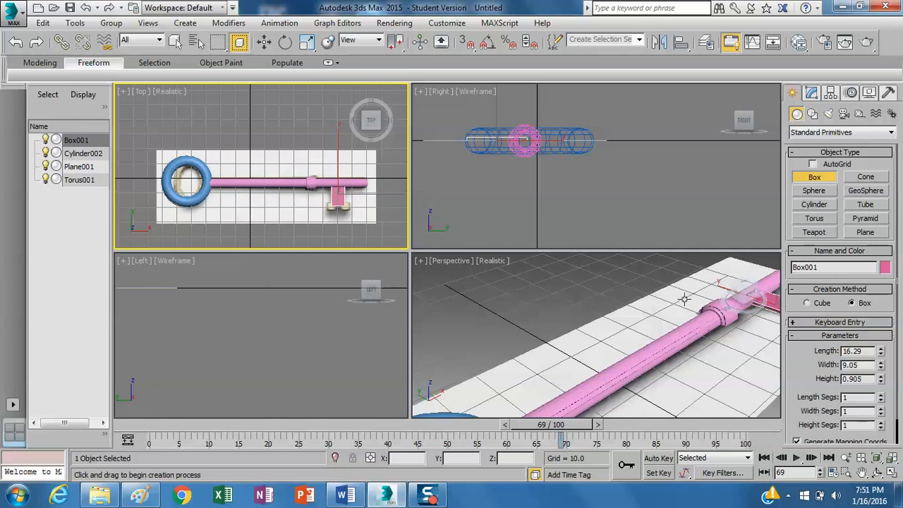
left_click_drag(270, 310, 376, 345)
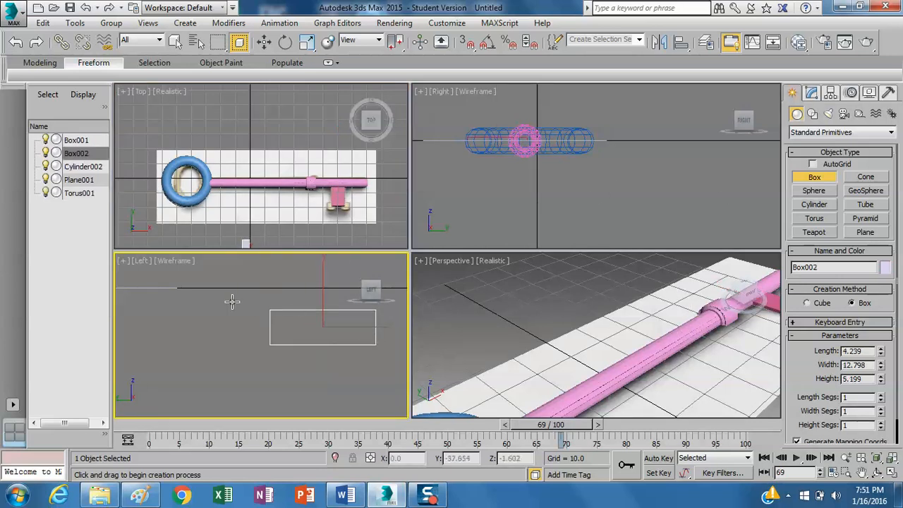
left_click(209, 312)
key("w")
left_click(182, 318)
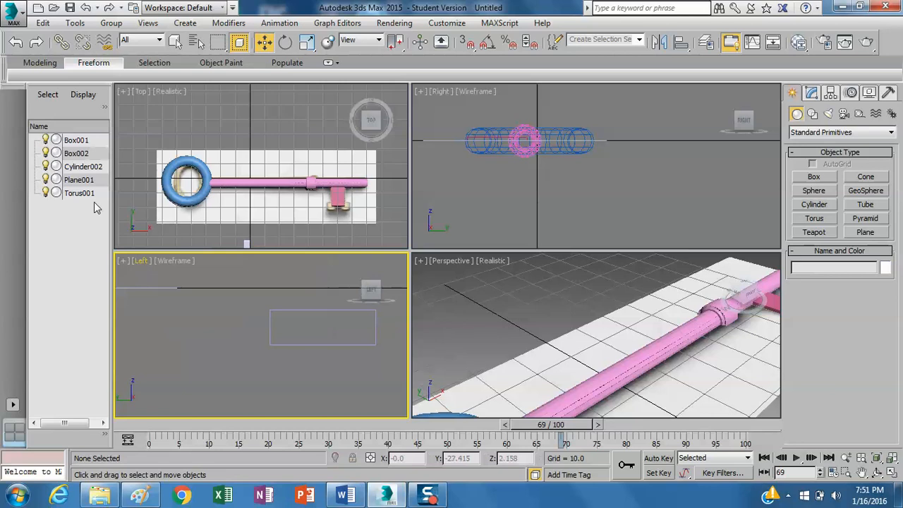
- Delete the second box, the stray one drawn in the Left view, from the scene
left_click(83, 167)
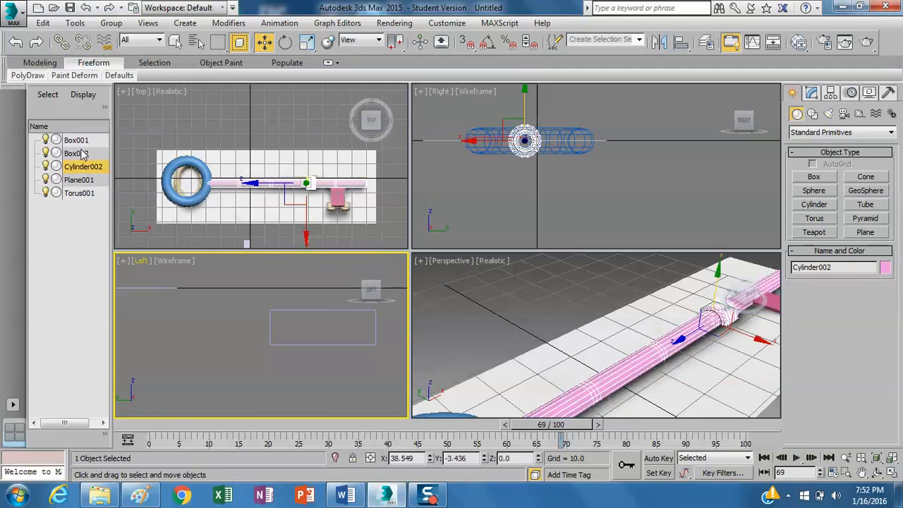
left_click(76, 141)
left_click(79, 154)
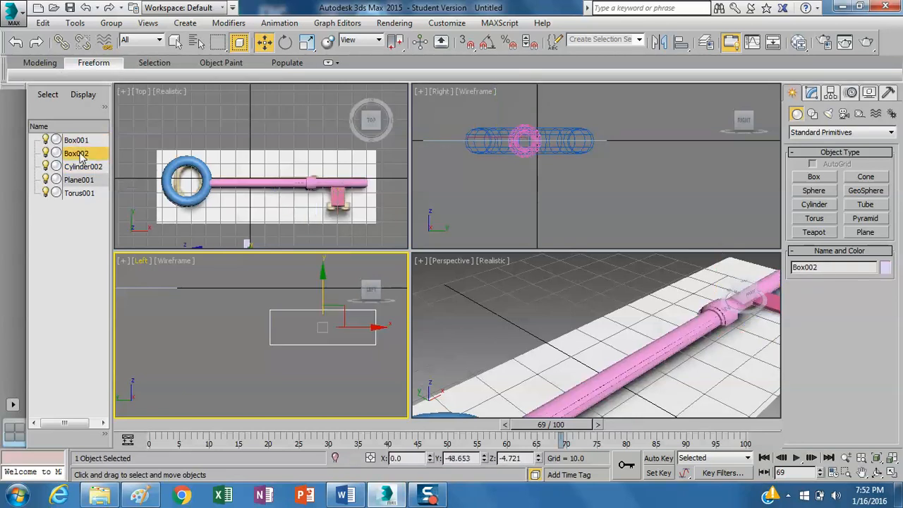
right_click(79, 155)
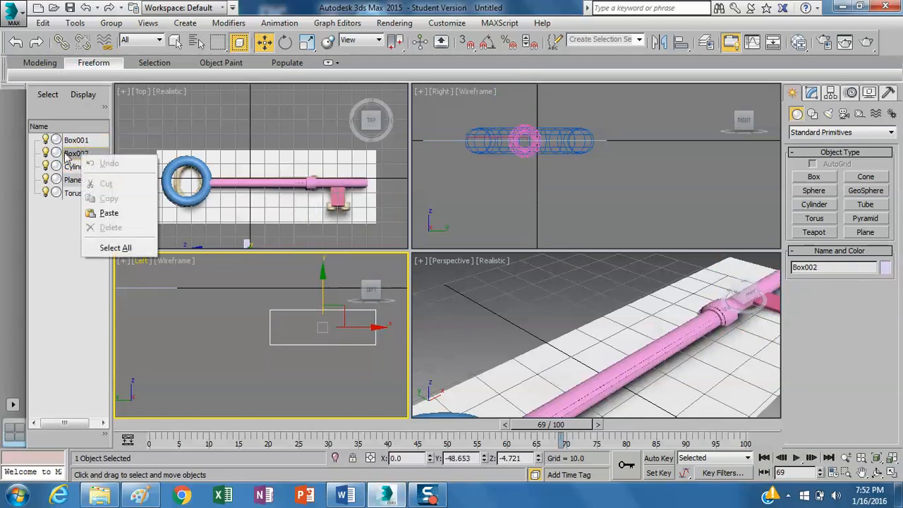
left_click(273, 51)
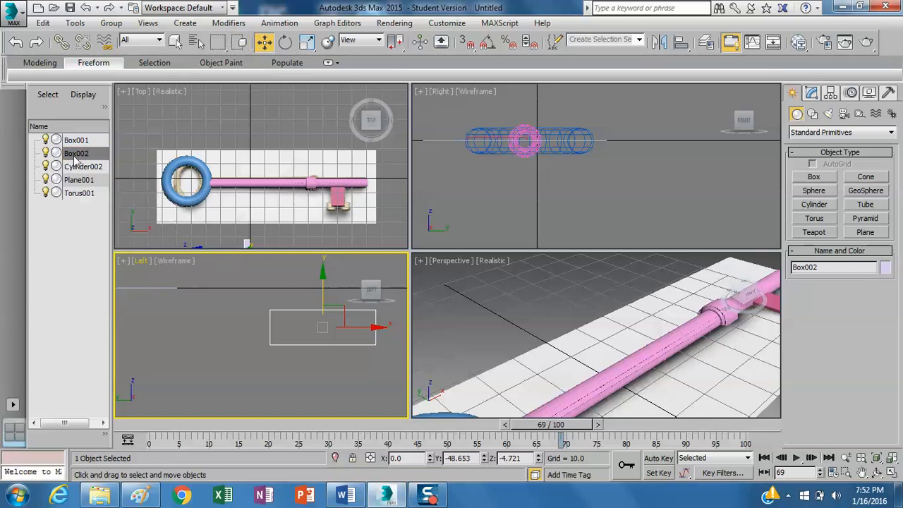
right_click(75, 159)
left_click(98, 224)
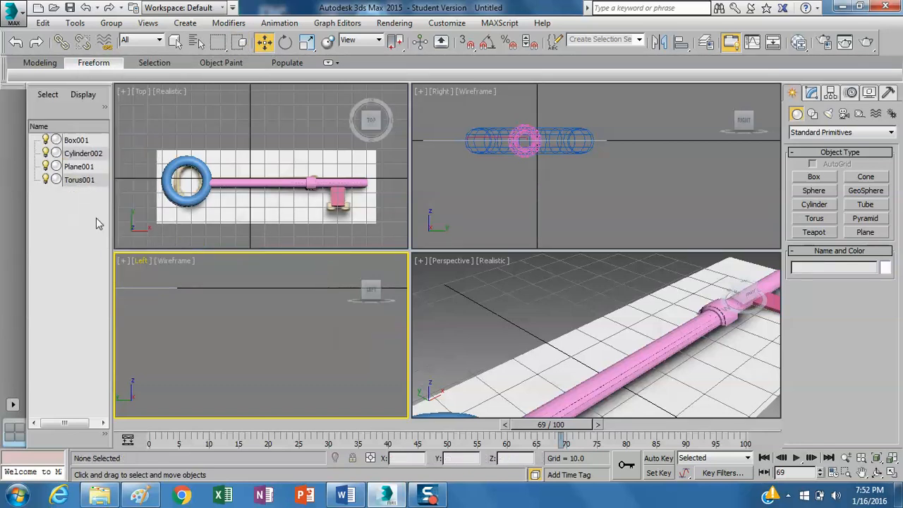
- Lower the thin teeth box to a Z position of about -0.52 so it lines up with the shaft's centre
left_click(77, 141)
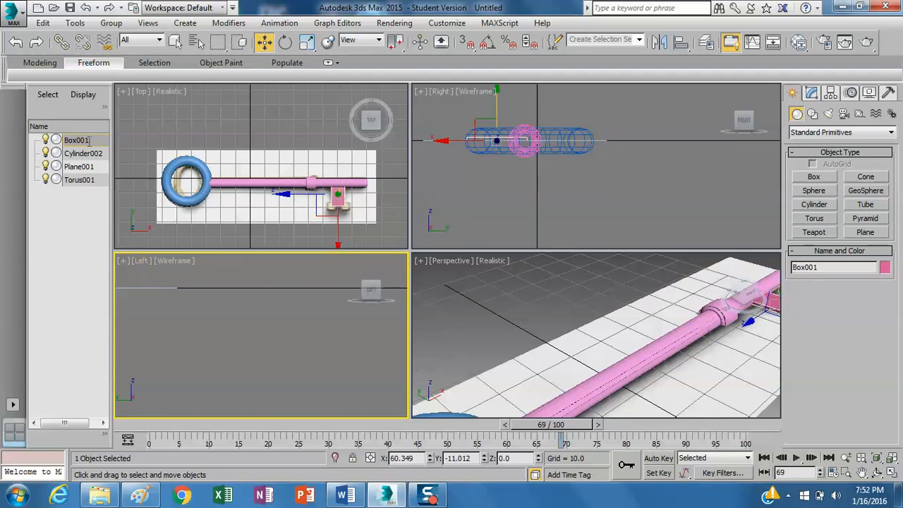
middle_click_drag(223, 283, 224, 282)
middle_click_drag(281, 319, 288, 316)
middle_click_drag(191, 296, 282, 314)
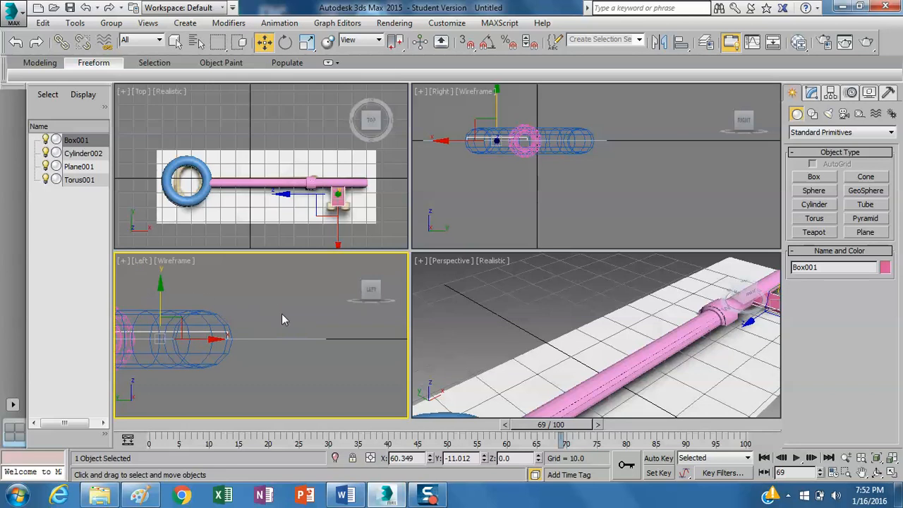
scroll(210, 305, "down", 4)
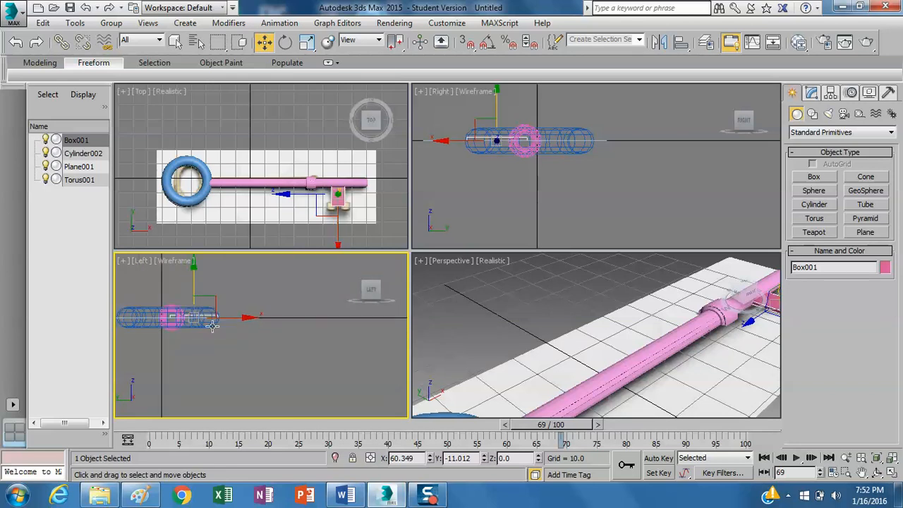
mouse_move(371, 289)
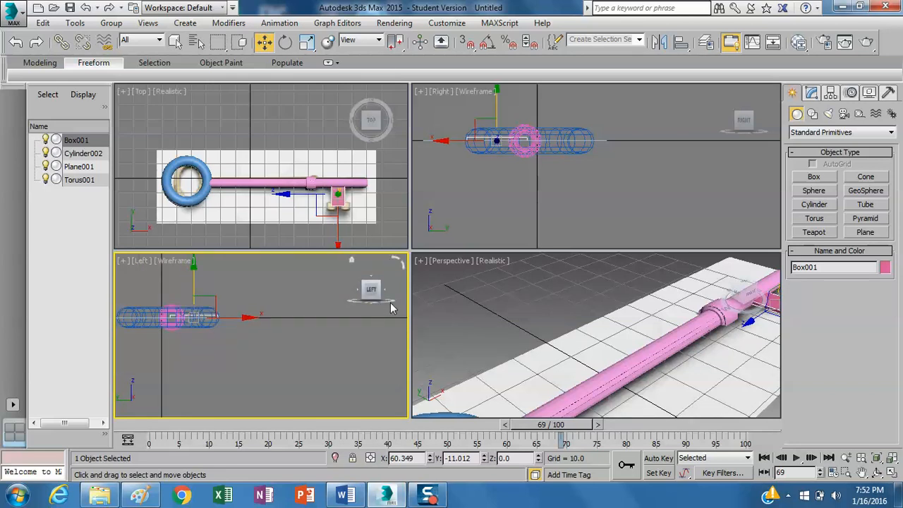
middle_click_drag(211, 297, 283, 311)
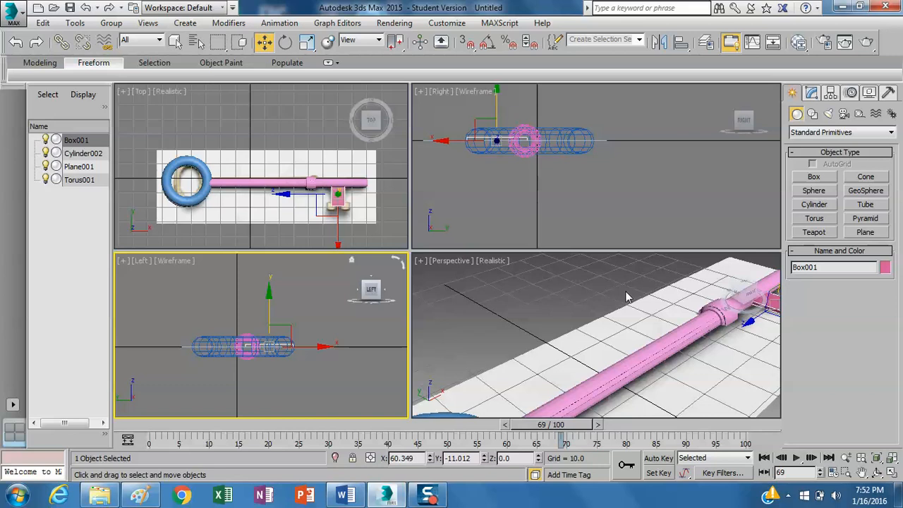
middle_click_drag(593, 280, 481, 286)
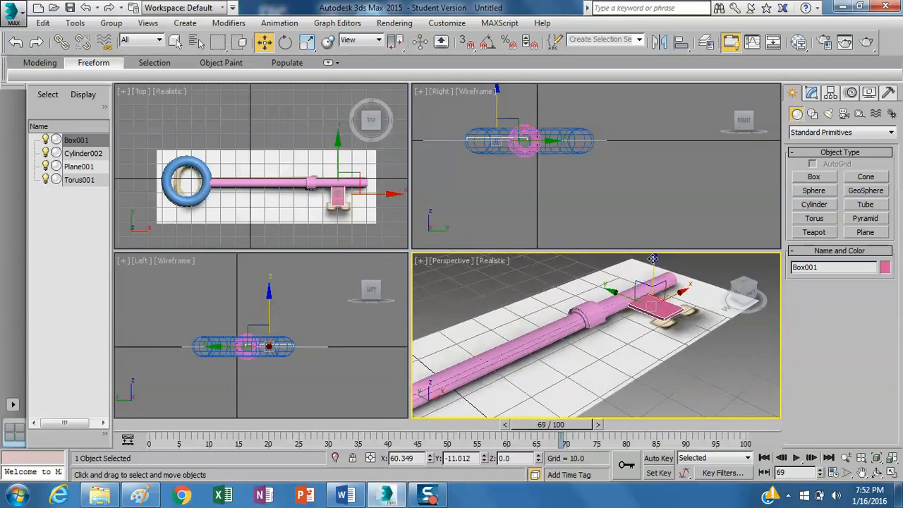
left_click_drag(653, 259, 655, 262)
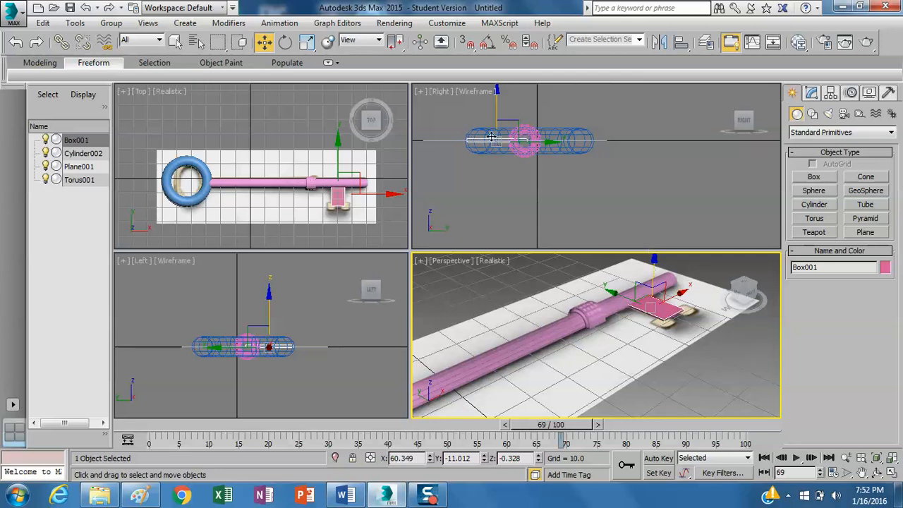
scroll(482, 136, "up", 5)
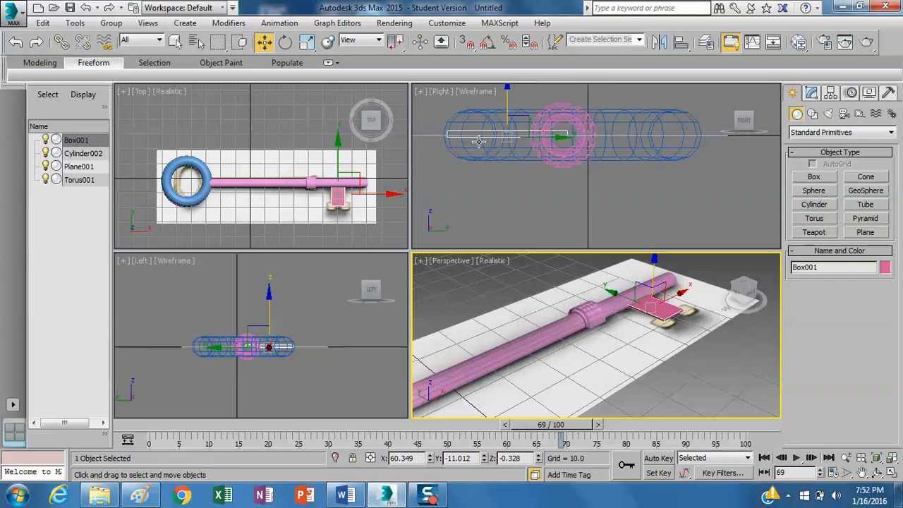
left_click(508, 92)
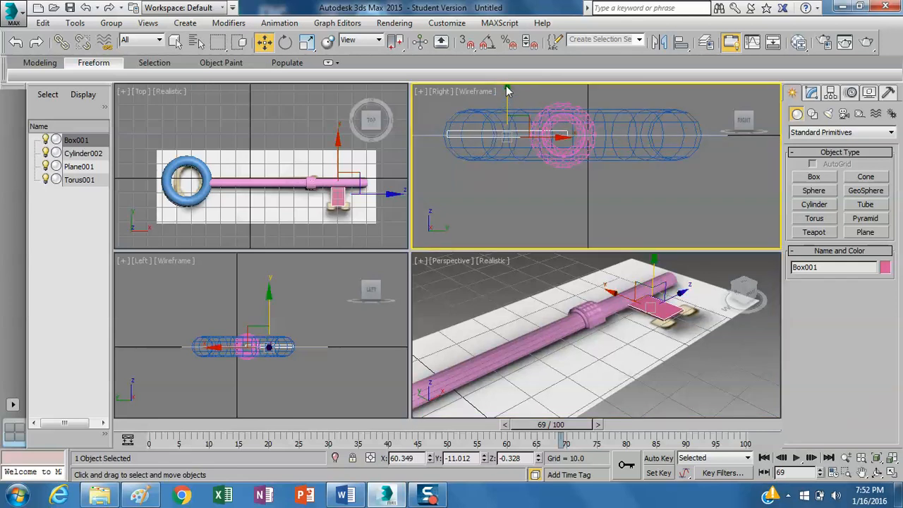
left_click_drag(508, 91, 509, 89)
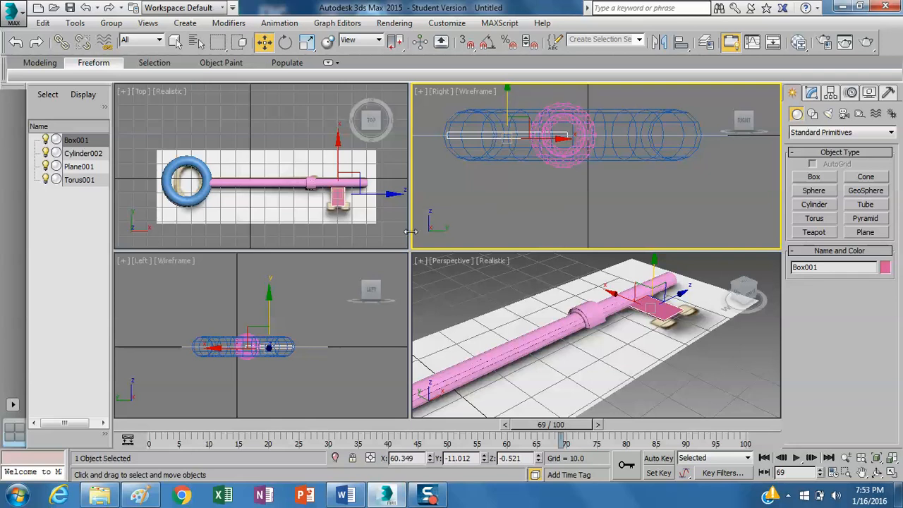
- Set the teeth box's height to 1.09 and lower it to a Z position of about -0.62
left_click(812, 93)
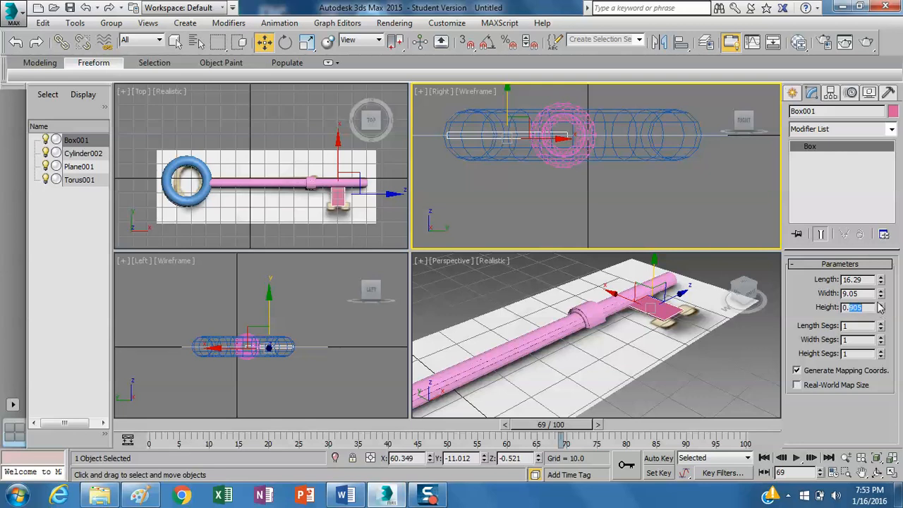
type("0.1")
key("Return")
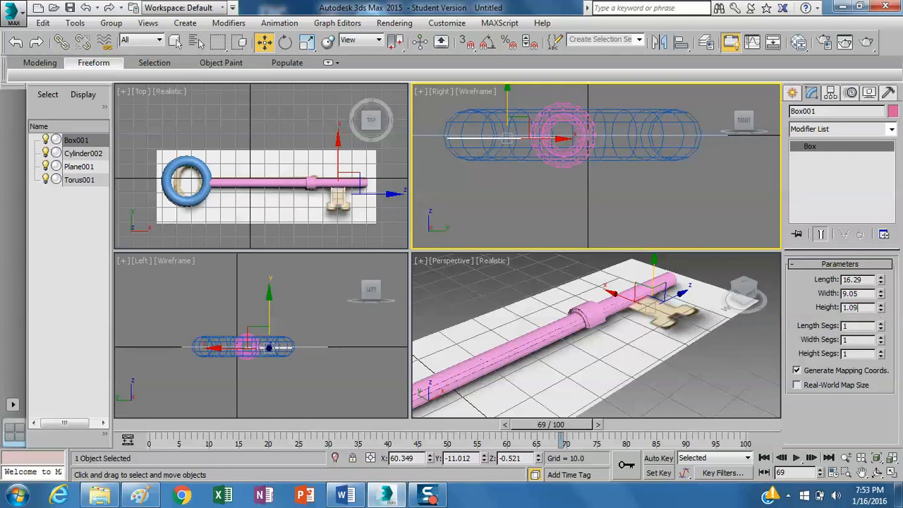
key("Return")
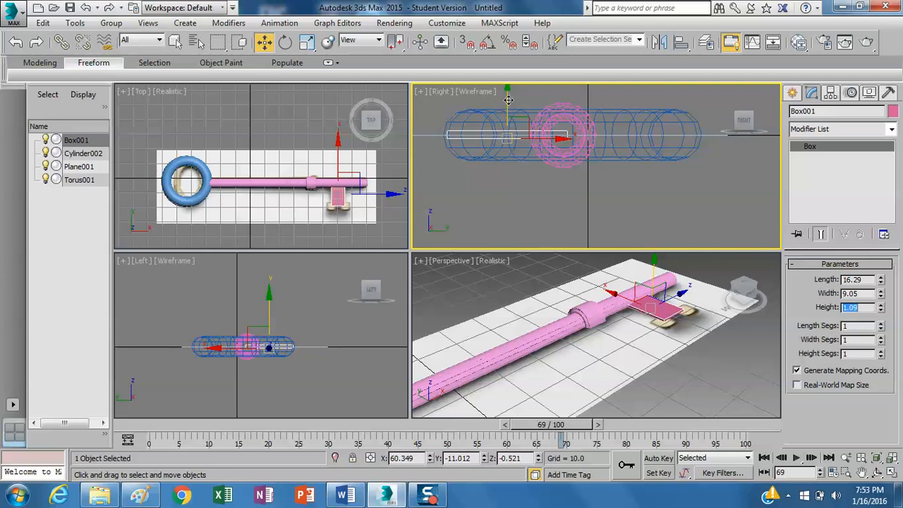
left_click_drag(508, 91, 508, 91)
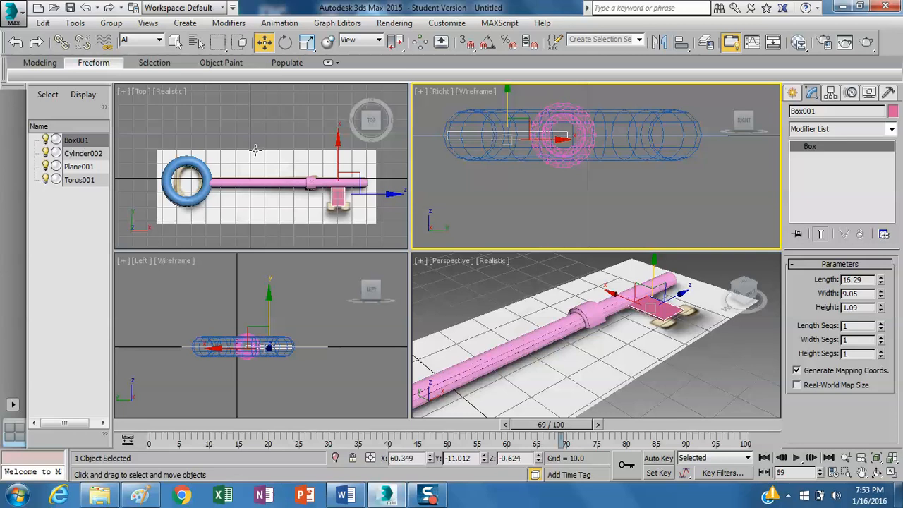
- Create a small box over the reference key's outer tooth in the Top view, about 5.9 long and 6.1 wide, with a height of 1
scroll(310, 208, "up", 1)
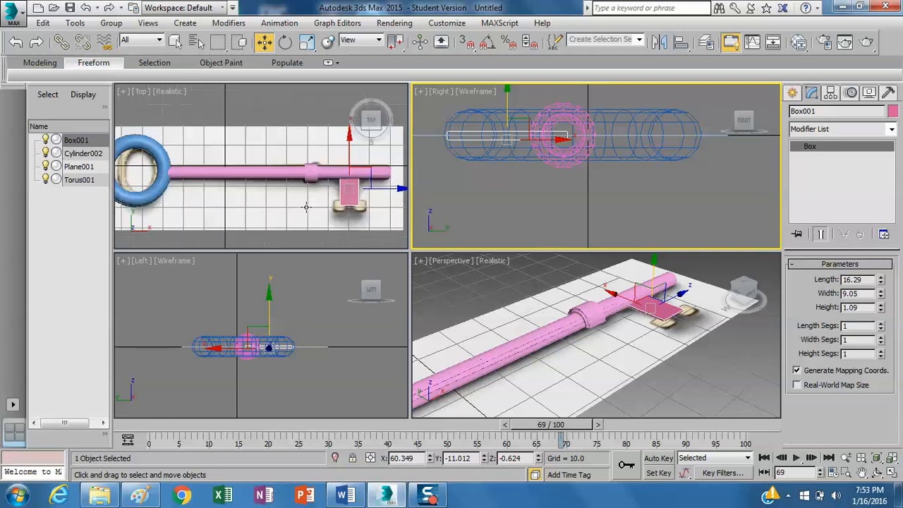
scroll(300, 206, "up", 1)
middle_click_drag(306, 193, 210, 173)
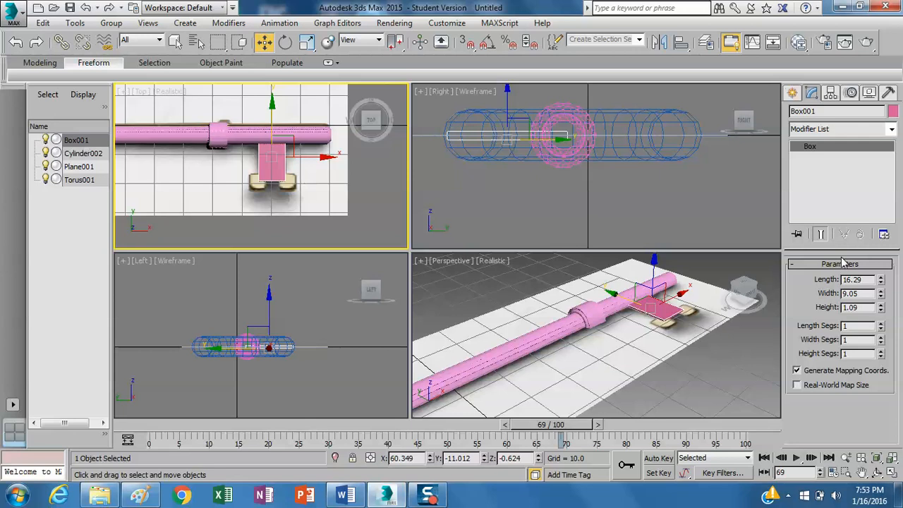
left_click(793, 93)
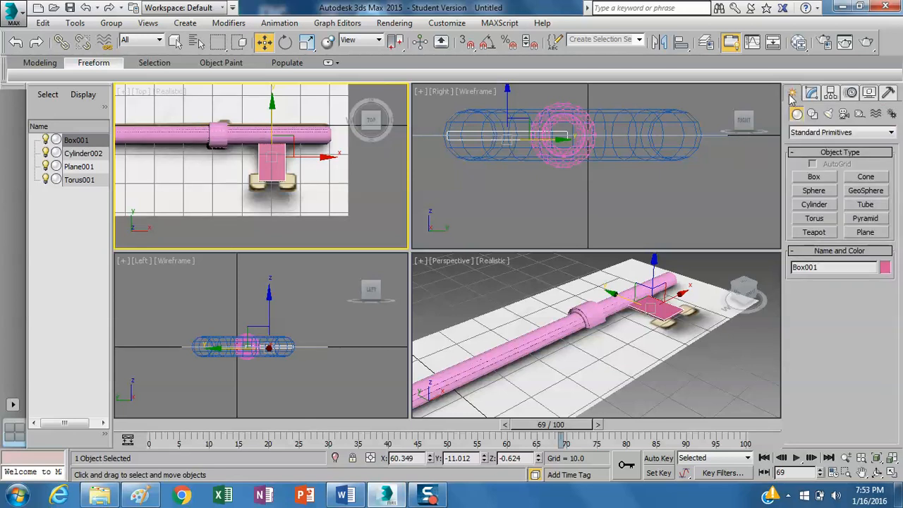
left_click(819, 177)
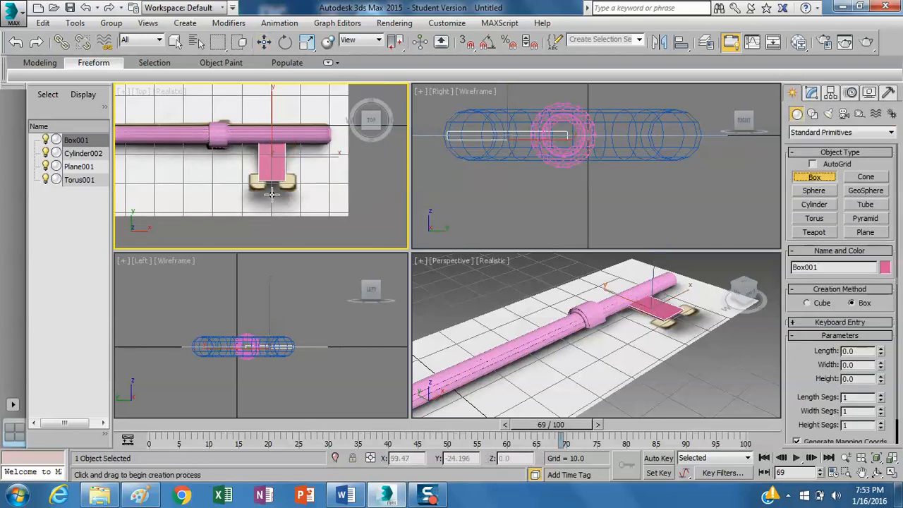
left_click_drag(282, 178, 296, 190)
right_click(304, 219)
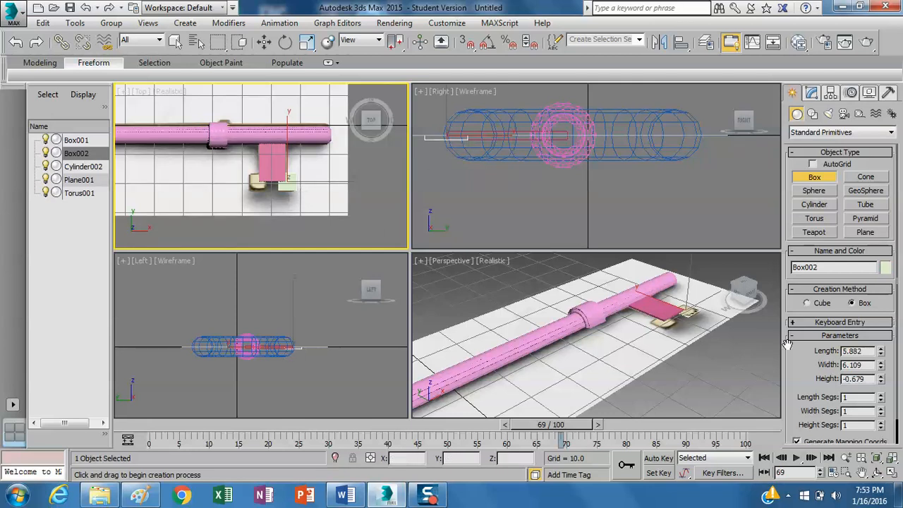
double_click(854, 379)
type("1")
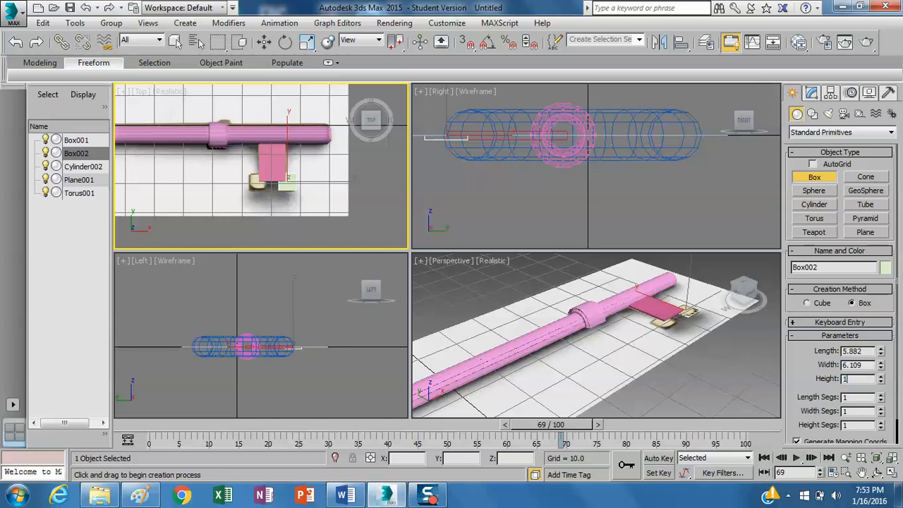
key("Return")
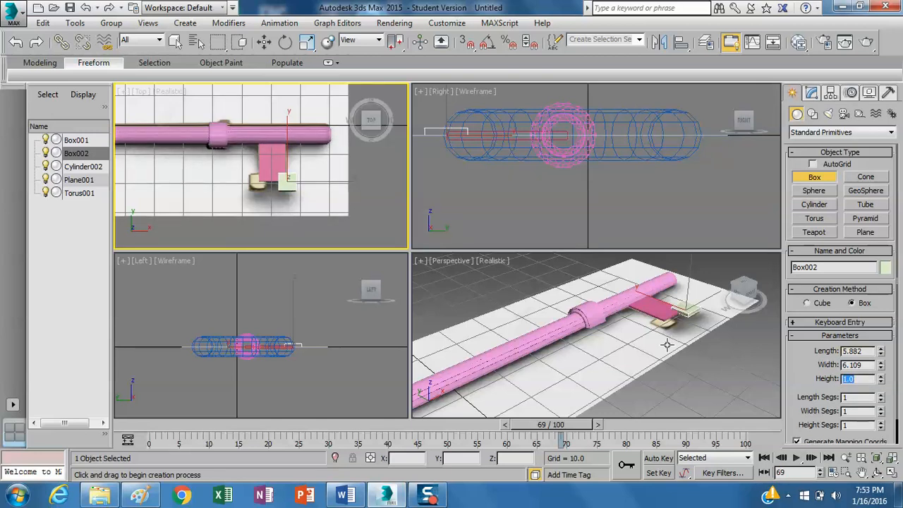
- Lower the small tooth box by about 0.46 along Z to line up with the larger teeth box, and select the larger box
left_click(678, 363)
scroll(683, 362, "up", 4)
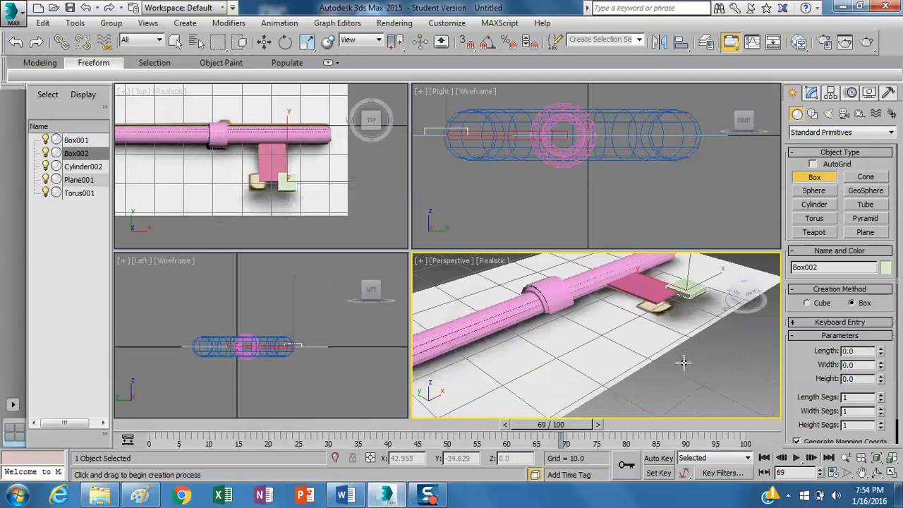
middle_click_drag(704, 328, 653, 320)
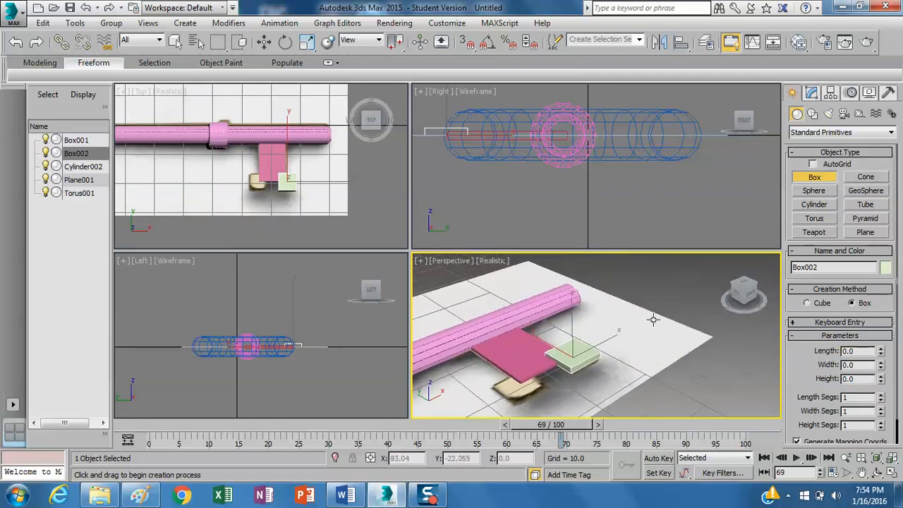
left_click(264, 42)
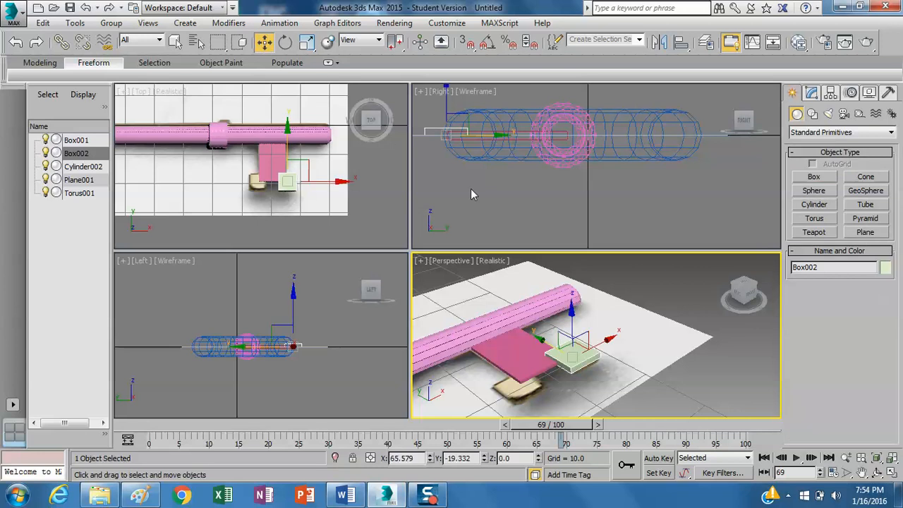
left_click(573, 312)
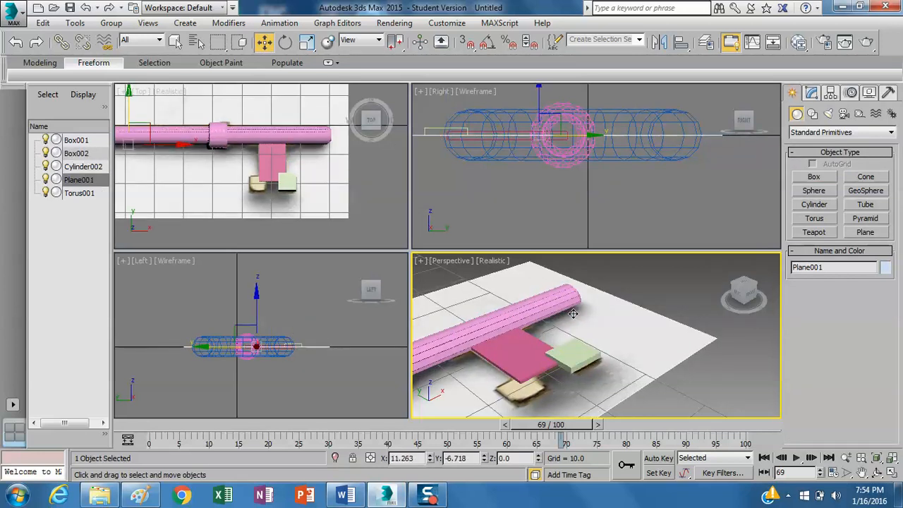
right_click(380, 300)
left_click(76, 153)
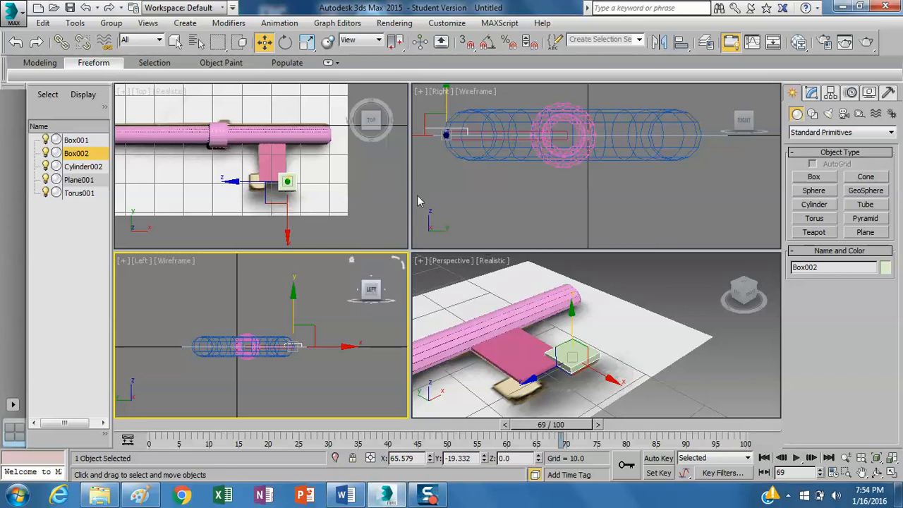
left_click(572, 309)
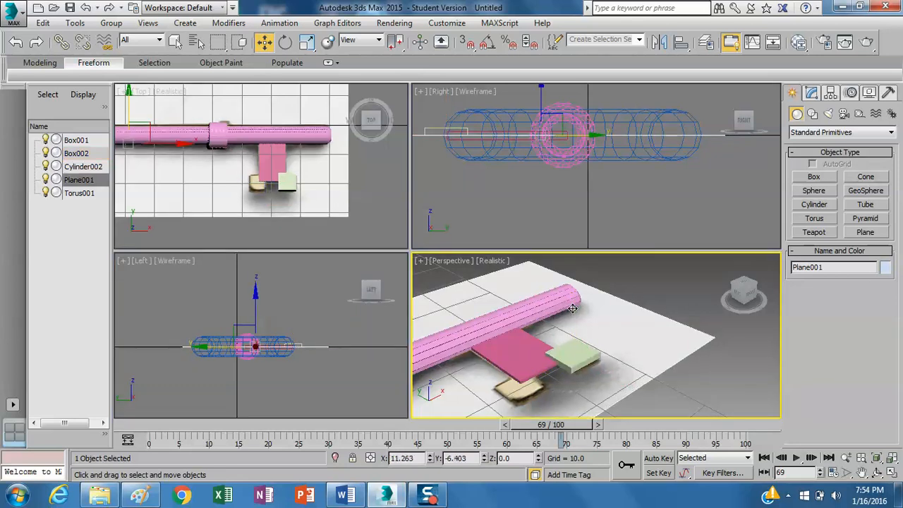
left_click_drag(572, 308, 467, 326)
left_click(563, 355)
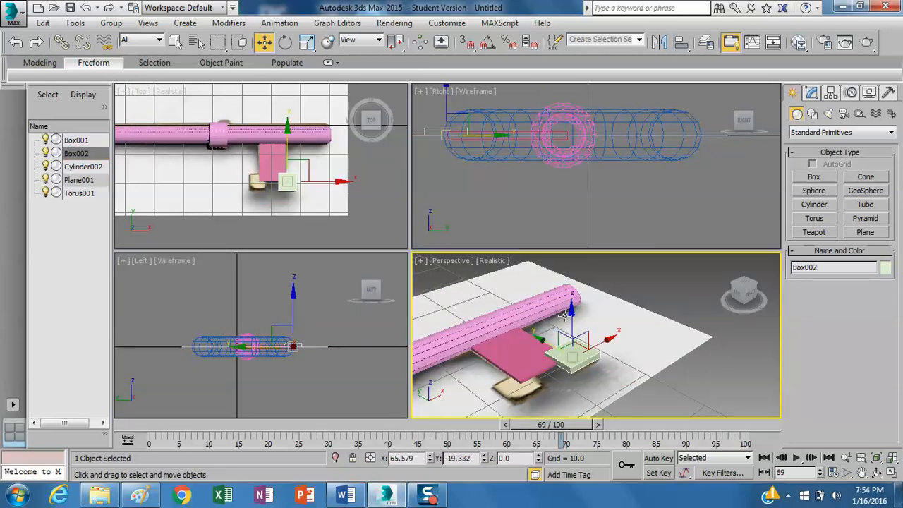
mouse_move(571, 311)
left_mouse_down()
mouse_move(571, 321)
mouse_move(571, 313)
left_mouse_up()
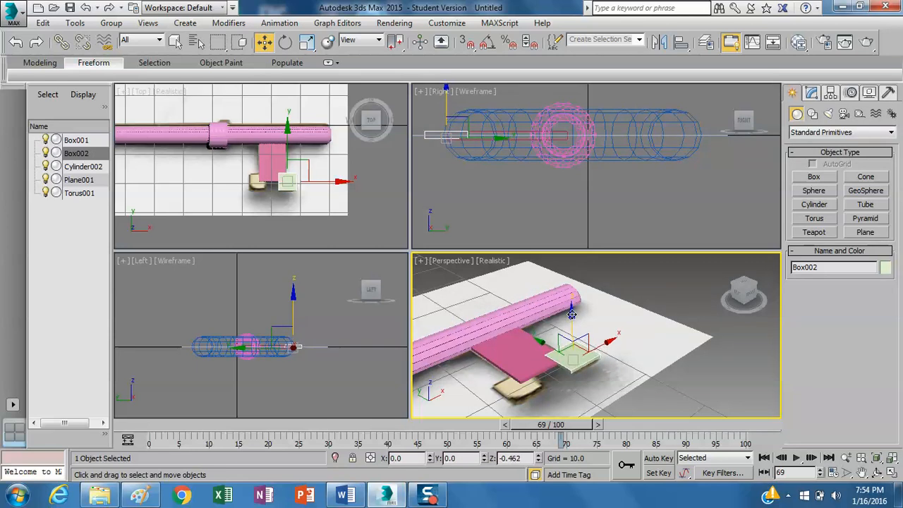
left_click(515, 349)
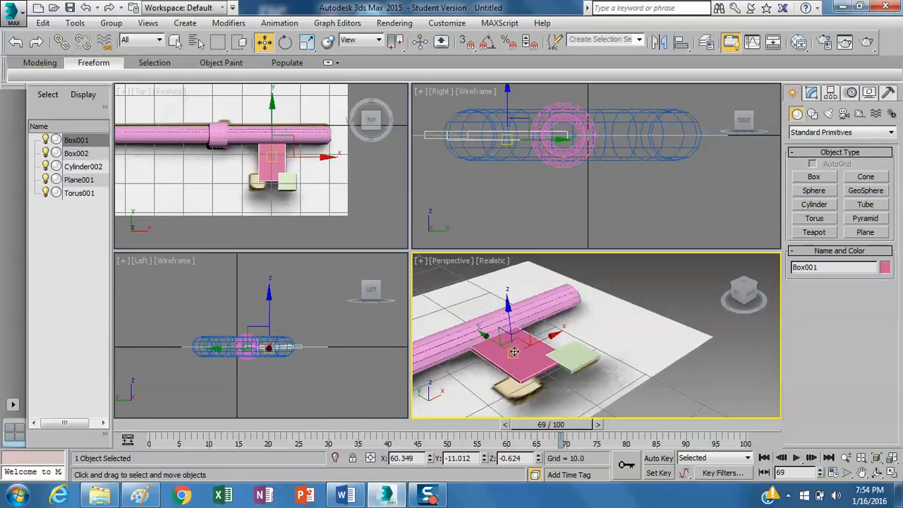
- Set the small tooth box's Z position to -0.5
left_click(811, 92)
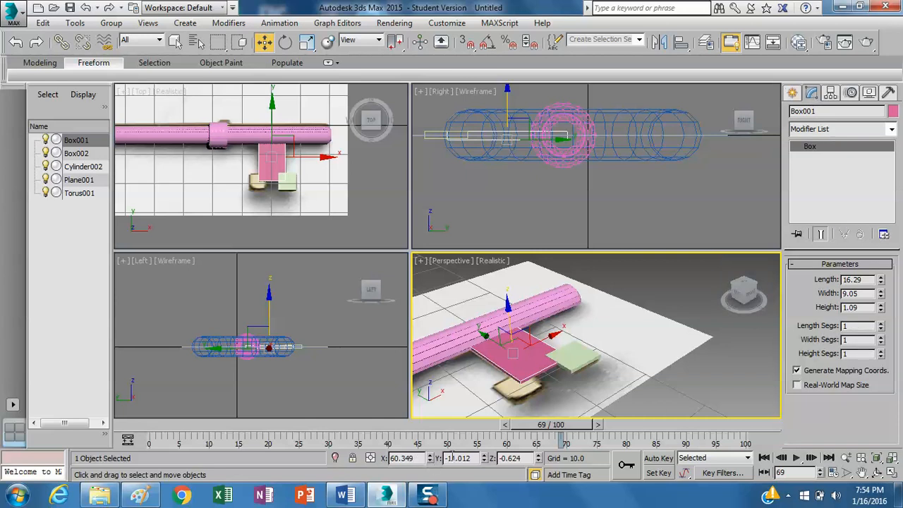
left_click(582, 363)
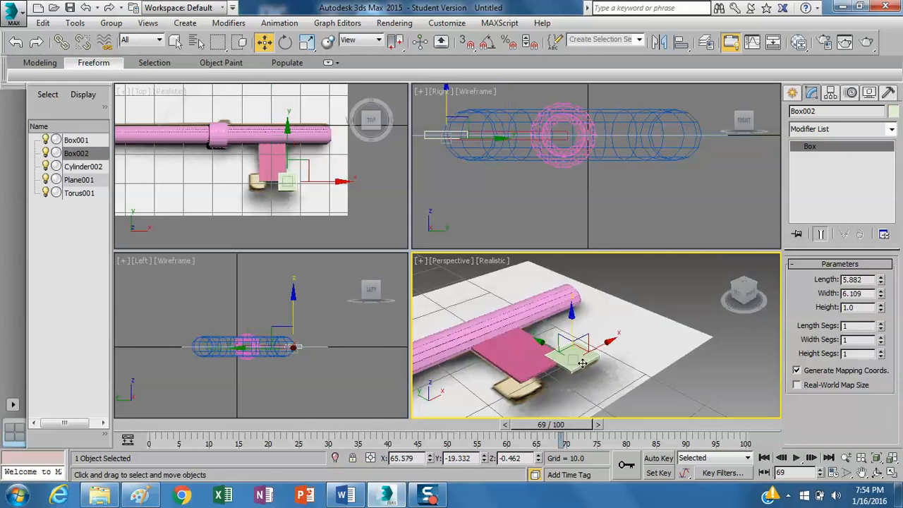
left_click(573, 315)
left_click(581, 359)
left_click_drag(573, 315, 573, 316)
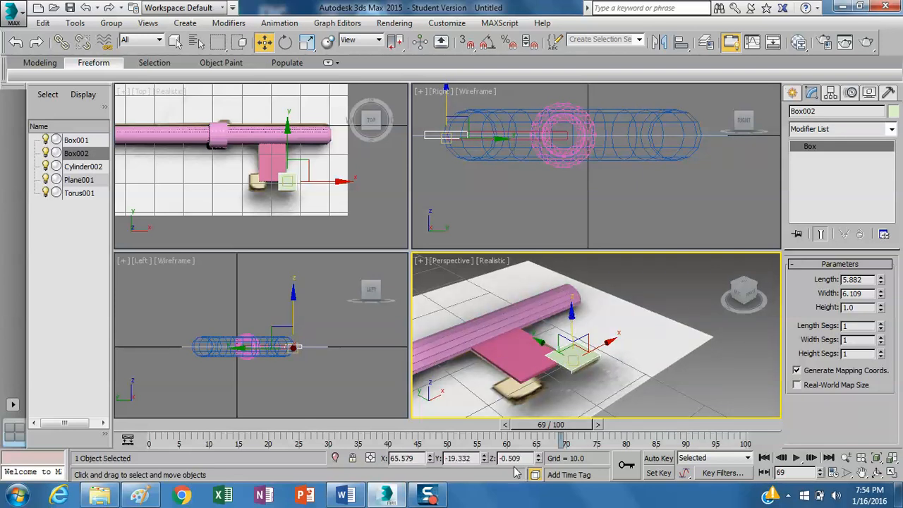
left_click(484, 461)
left_click(484, 455)
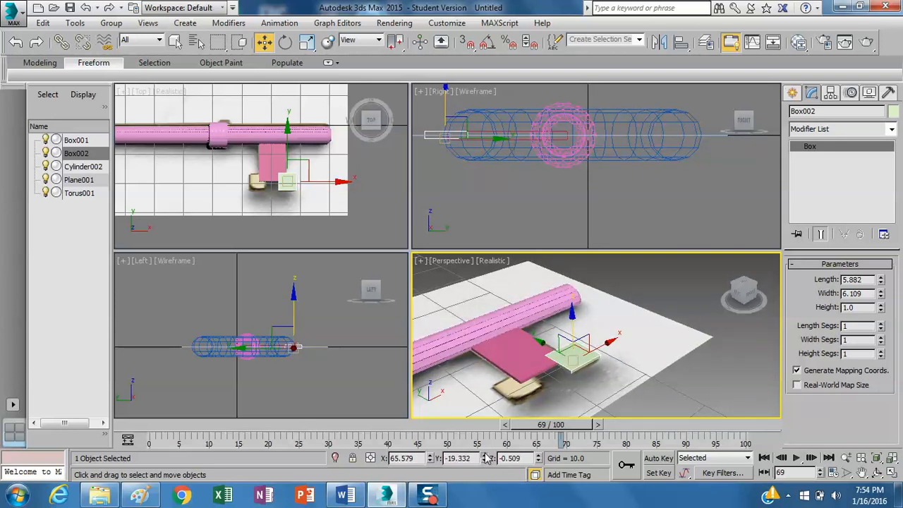
left_click(538, 461)
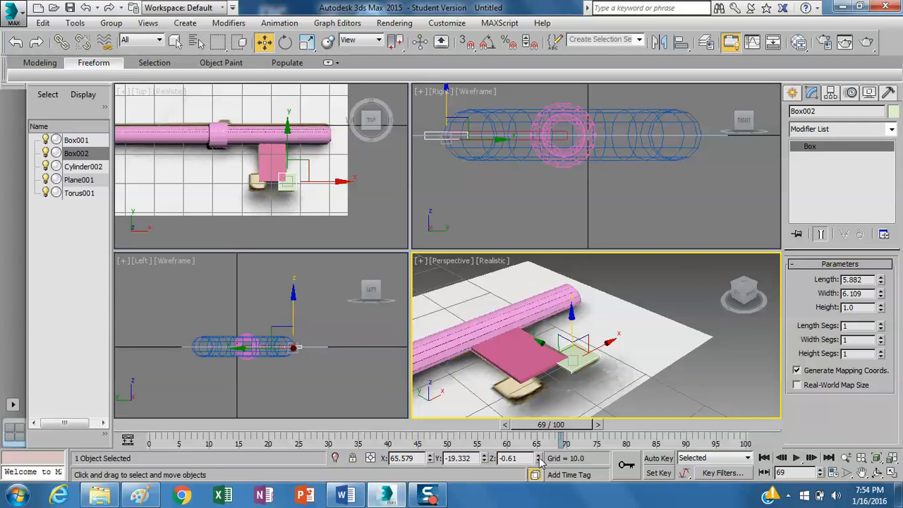
left_click(539, 455)
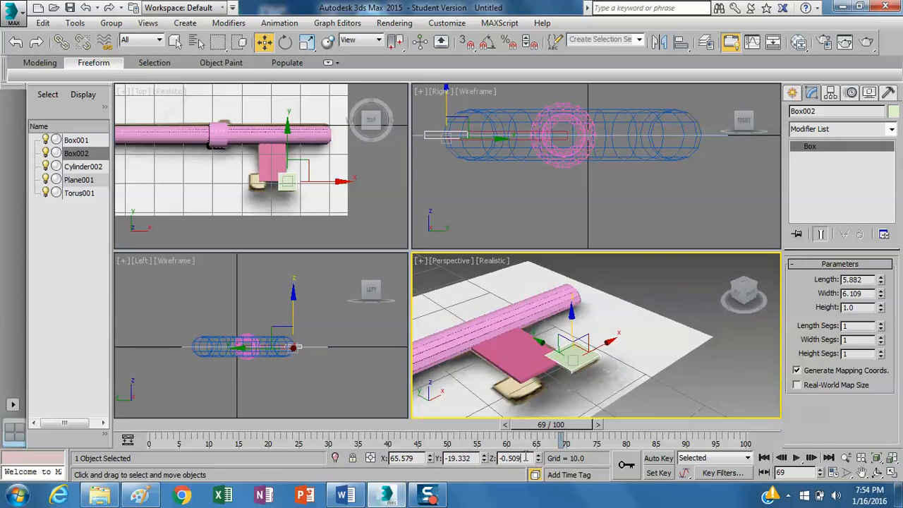
type("0")
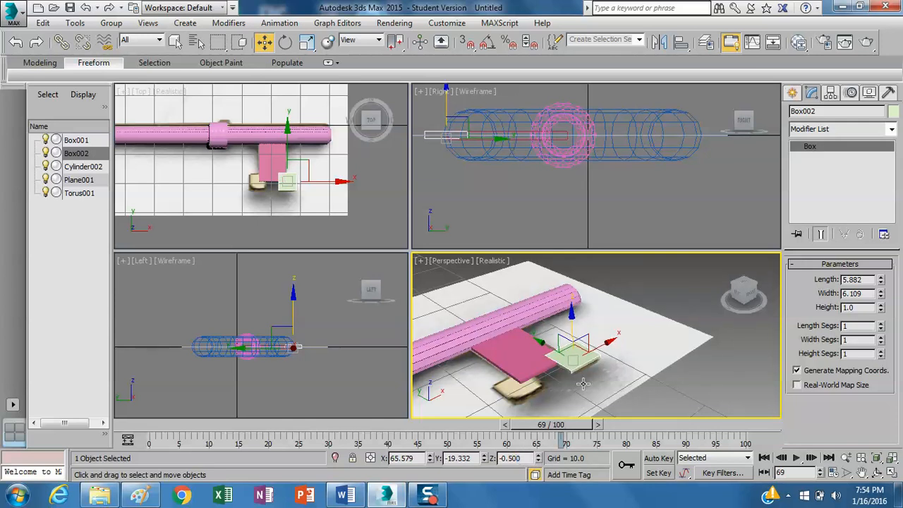
- Set the larger teeth box's Z position to -0.5
left_click(530, 370)
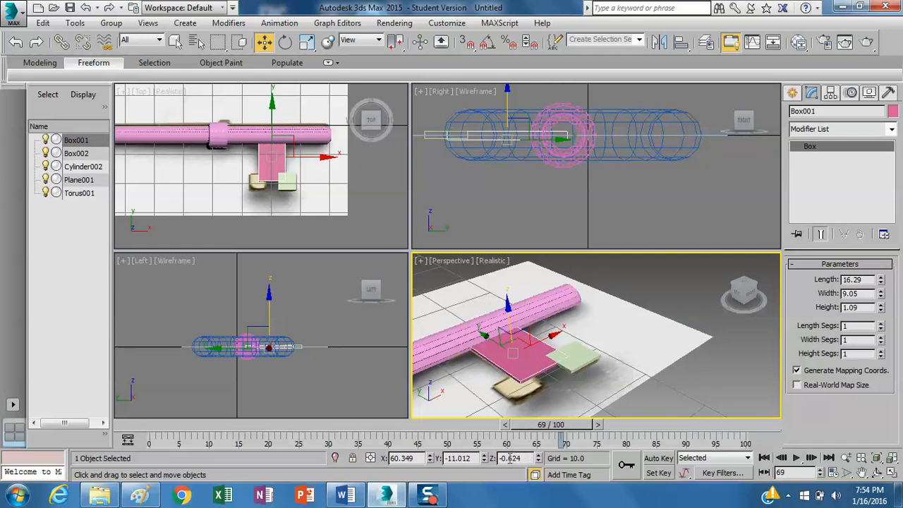
left_click_drag(510, 459, 530, 458)
type("5")
key("Return")
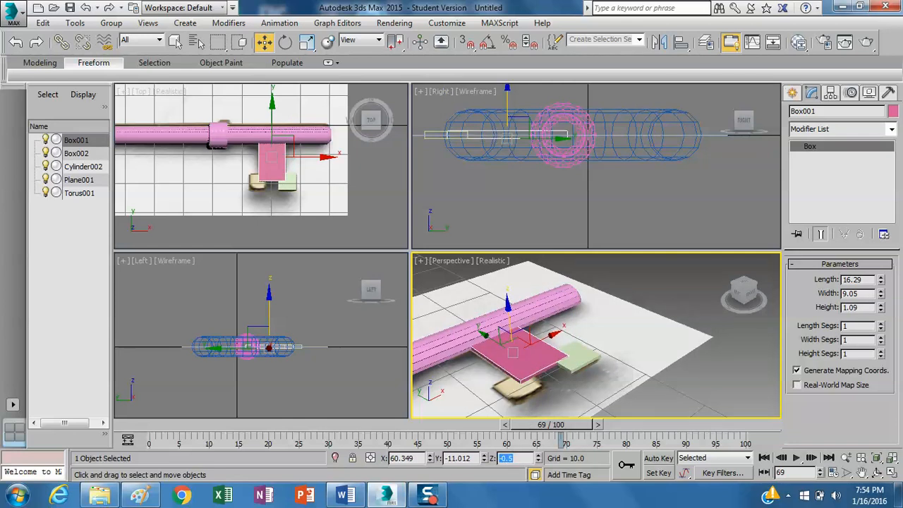
- Clone the small tooth box as a copy and move one box along X to about 55.4, over the reference key's other tooth
left_click(582, 361)
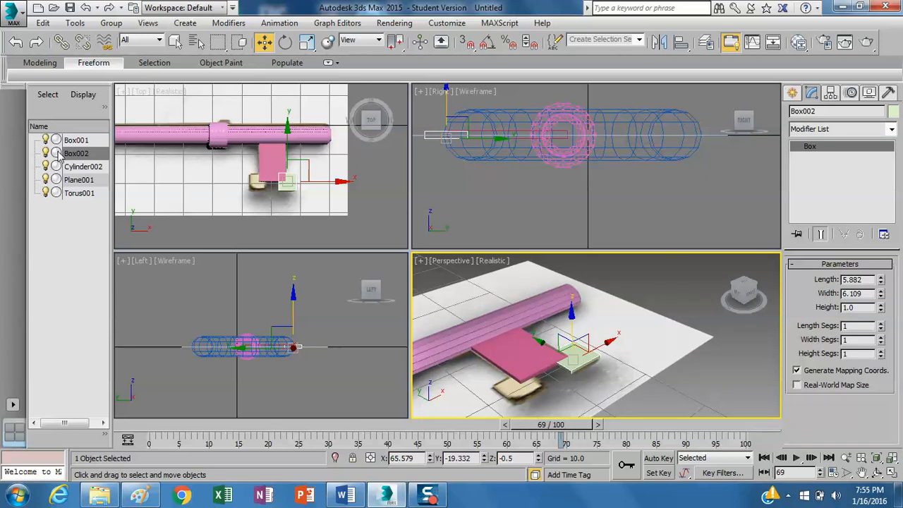
right_click(89, 157)
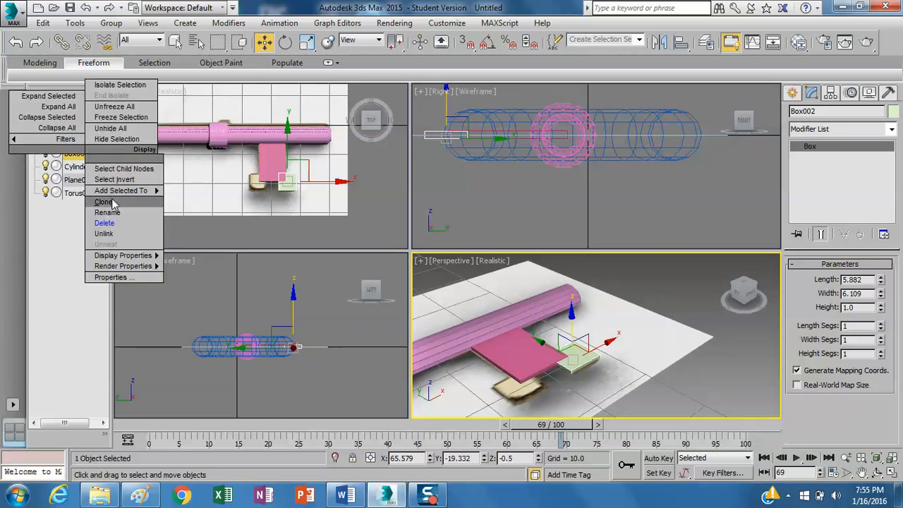
left_click(104, 202)
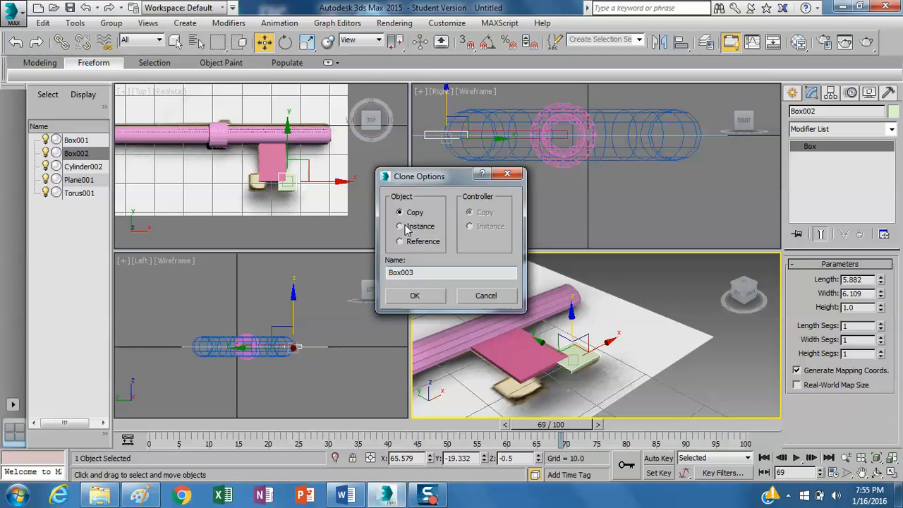
left_click(415, 296)
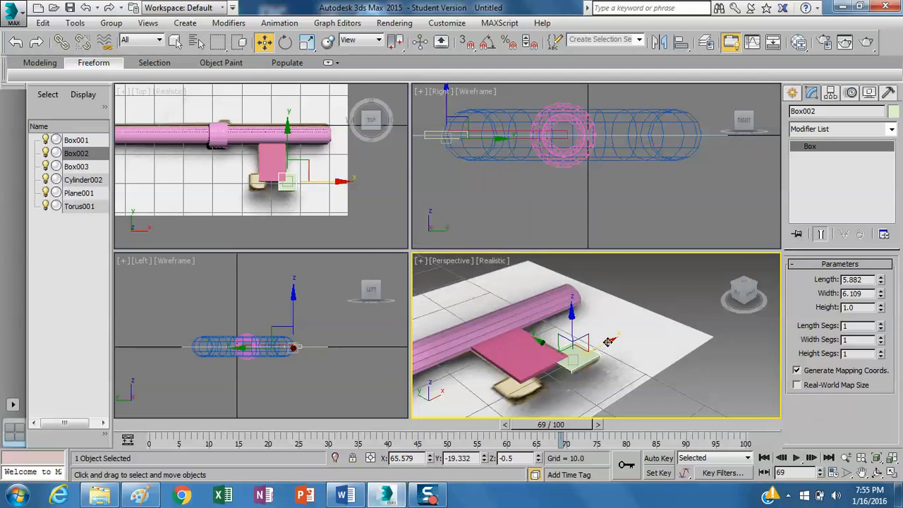
left_click_drag(608, 341, 554, 375)
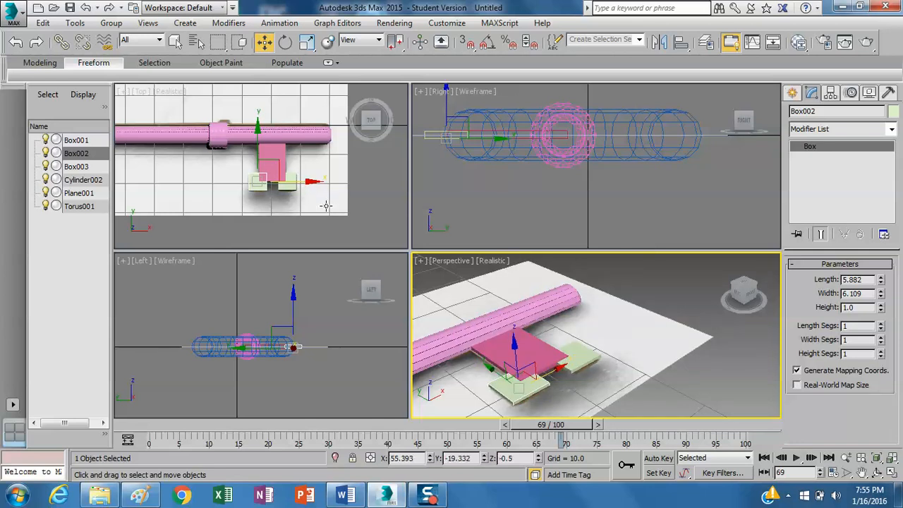
- Apply an Edit Poly modifier to the larger teeth box, Box001
scroll(290, 286, "up", 5)
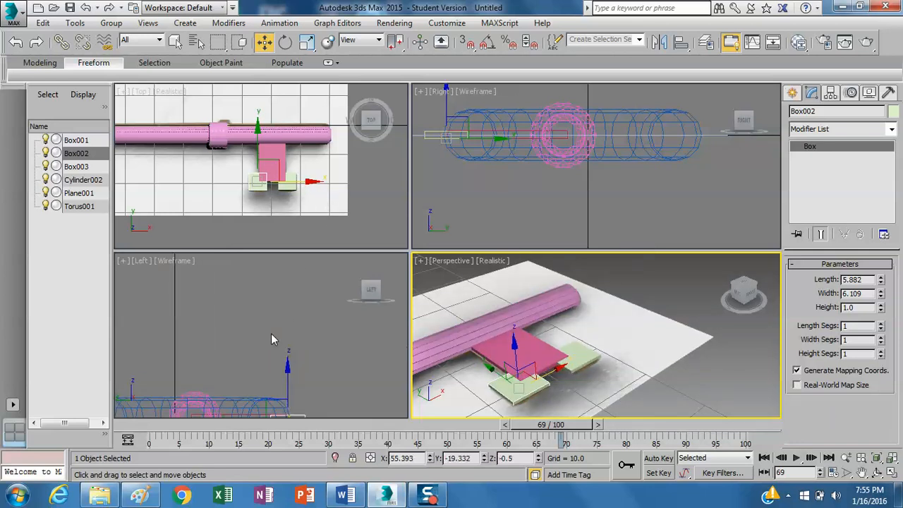
middle_click_drag(271, 333, 281, 293)
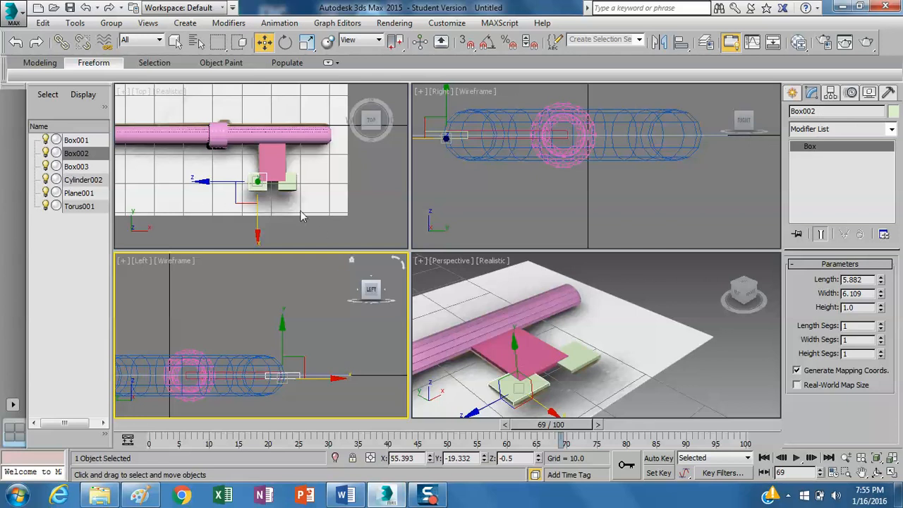
left_click(77, 140)
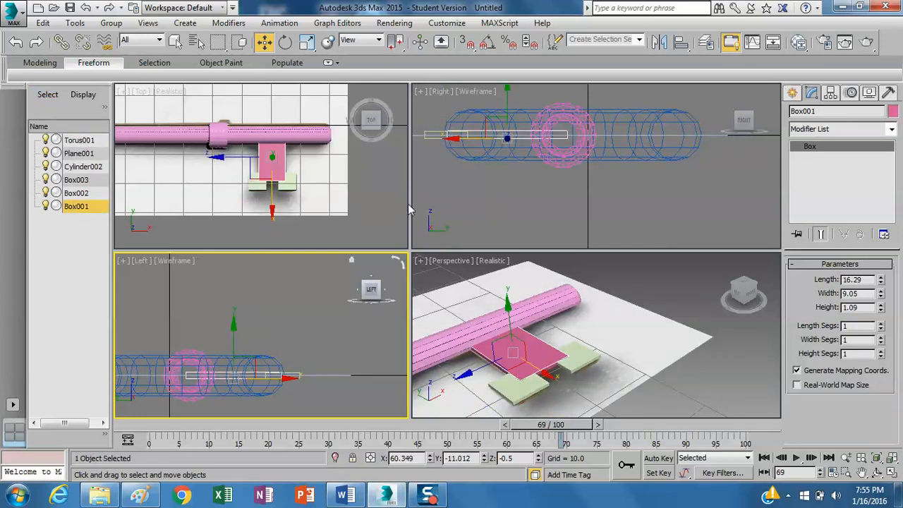
left_click(891, 129)
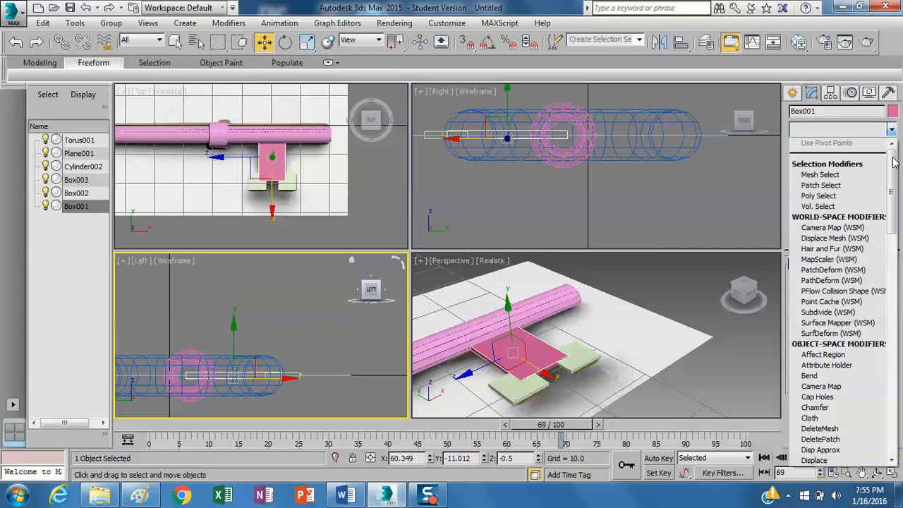
left_click_drag(893, 160, 895, 216)
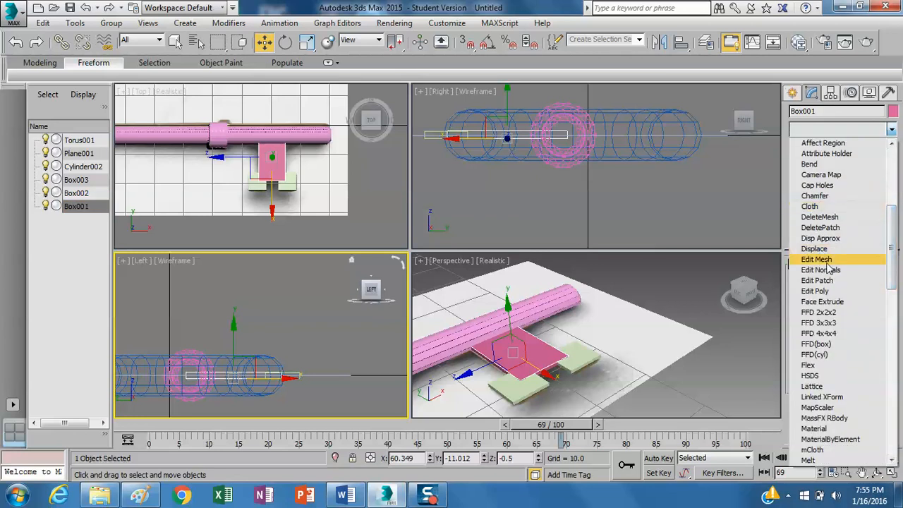
left_click(834, 292)
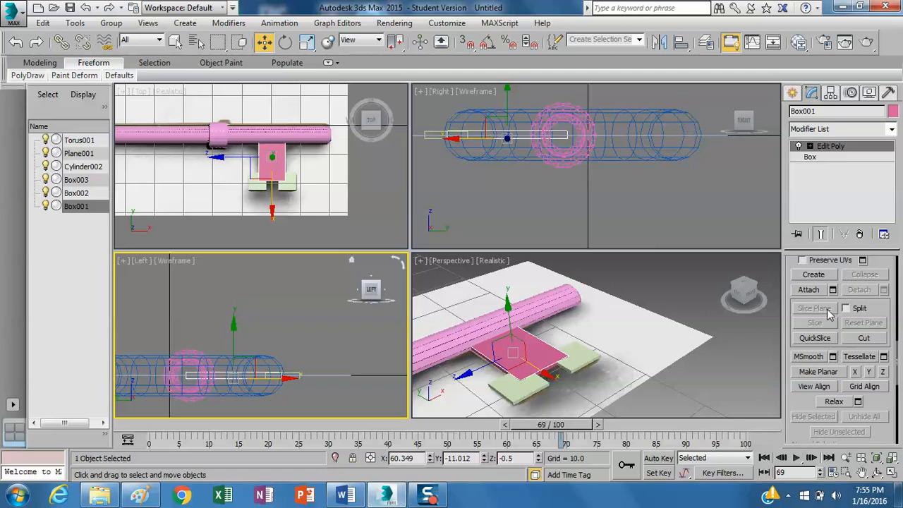
- Attach both small tooth boxes to the larger teeth box
left_click(809, 290)
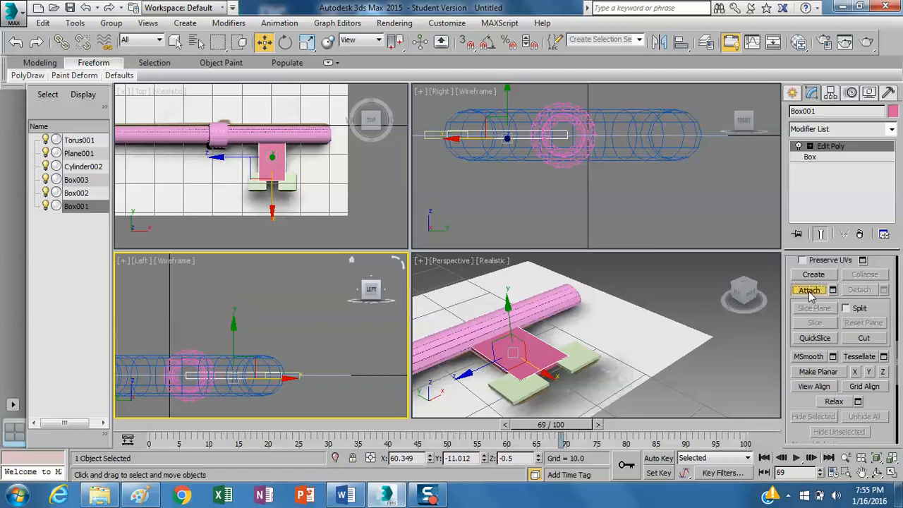
left_click(574, 360)
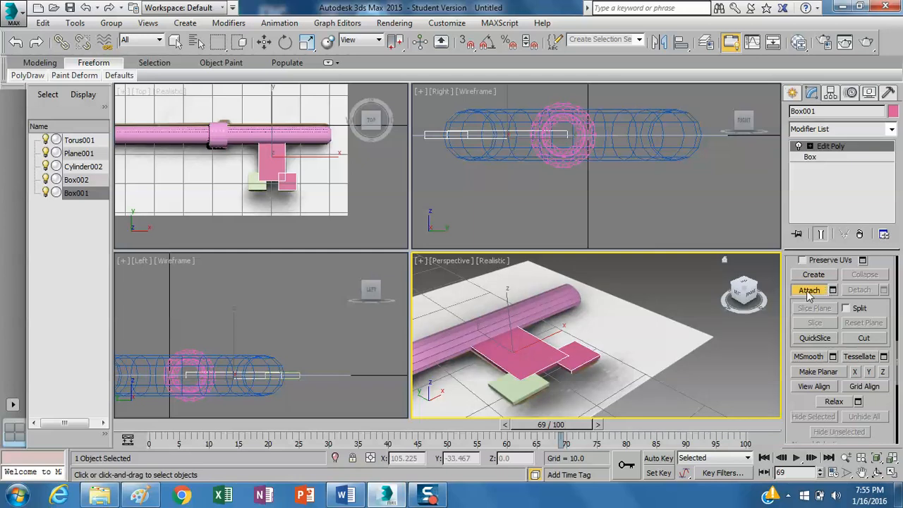
left_click(517, 393)
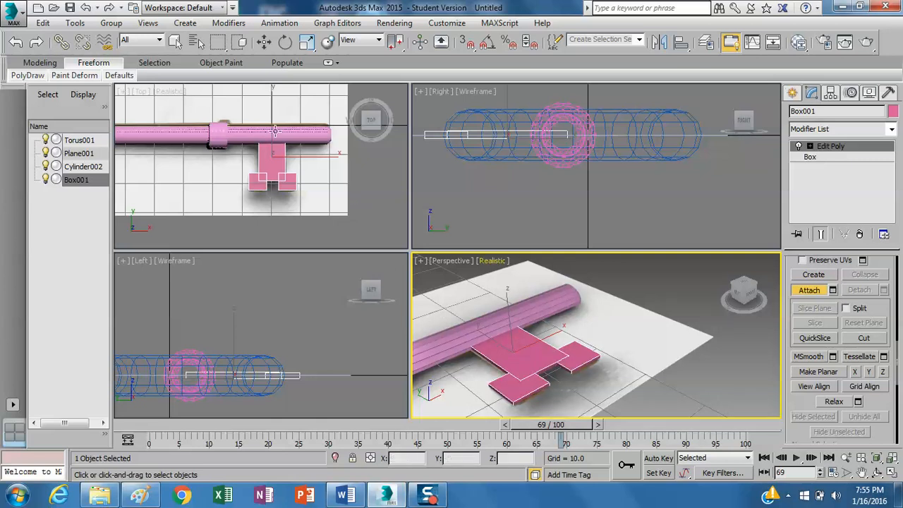
- Add a Chamfer modifier to the combined teeth object above its Edit Poly modifier
left_click(891, 130)
left_click_drag(892, 204, 900, 240)
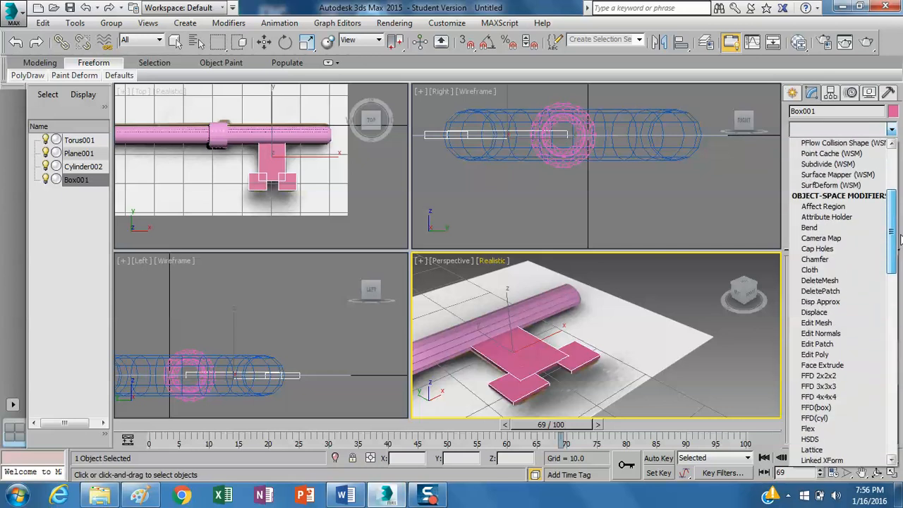
left_click(849, 259)
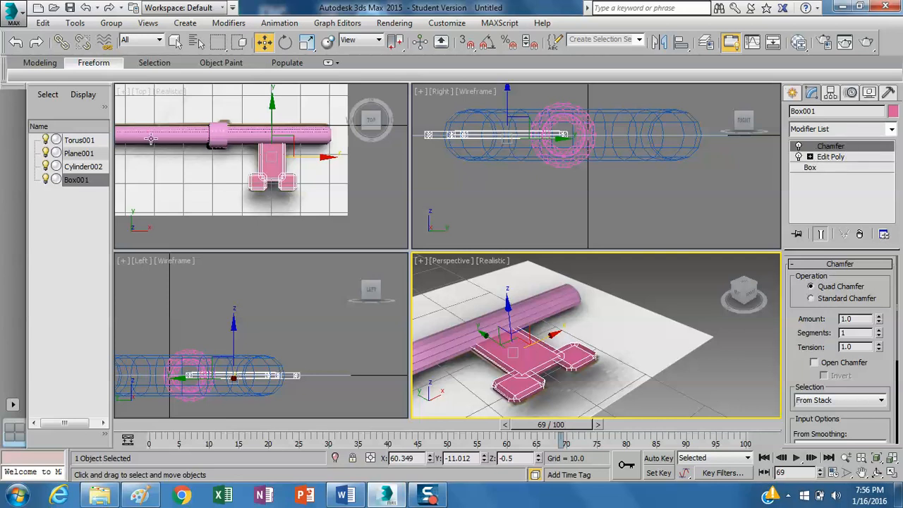
- Apply an Edit Poly modifier to the torus handle and attach the shaft cylinder to it
left_click(84, 140)
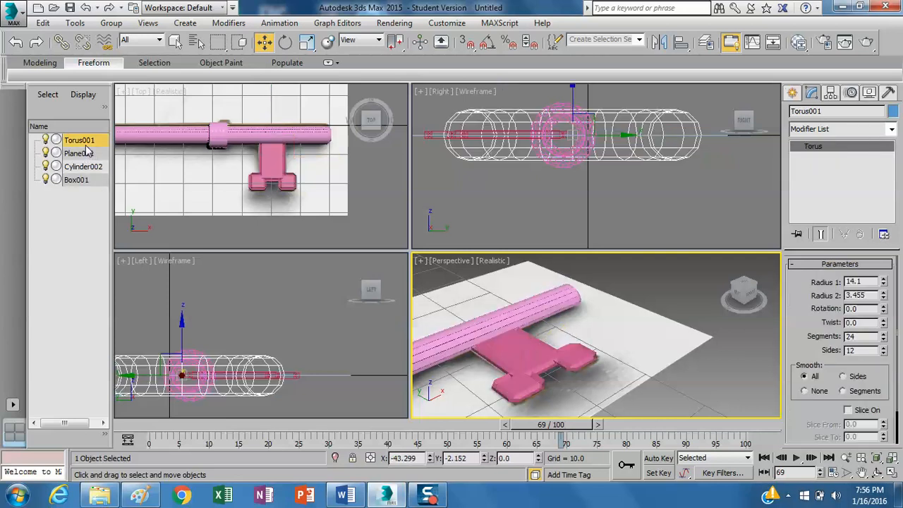
left_click(891, 129)
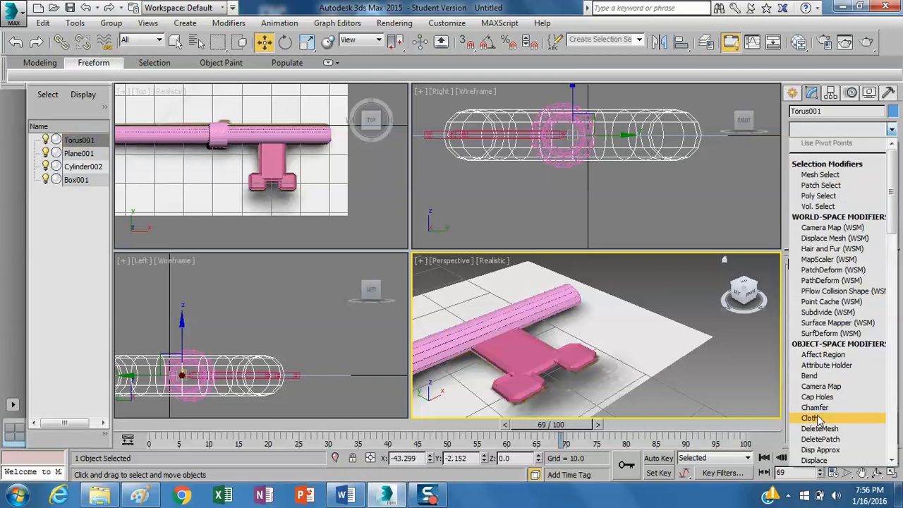
scroll(818, 420, "down", 3)
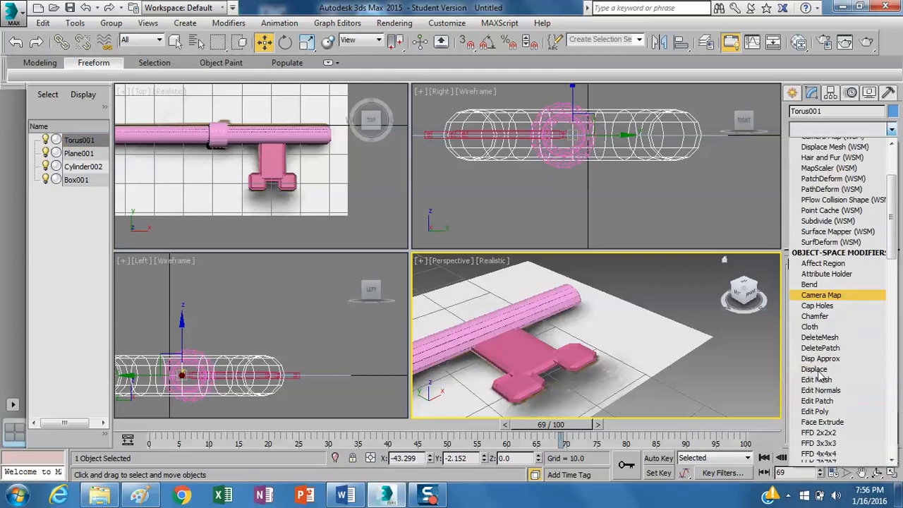
left_click(814, 408)
left_click(808, 290)
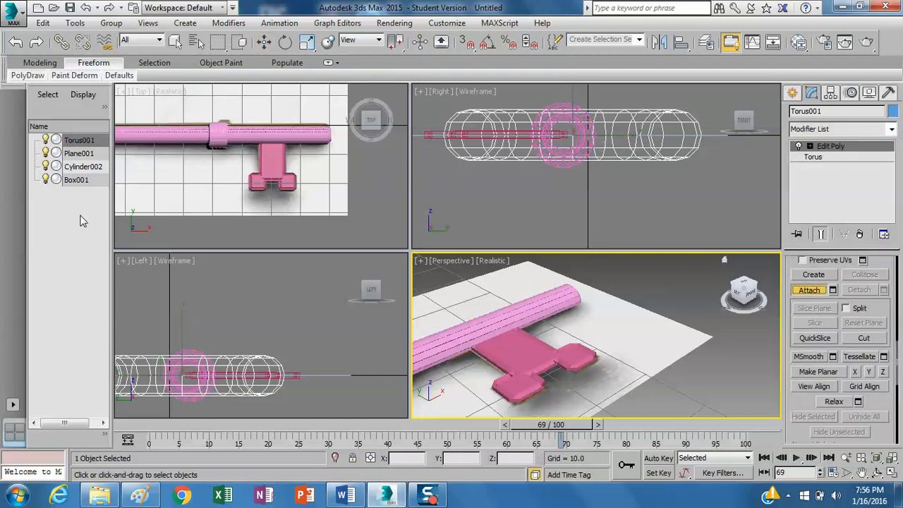
left_click(76, 170)
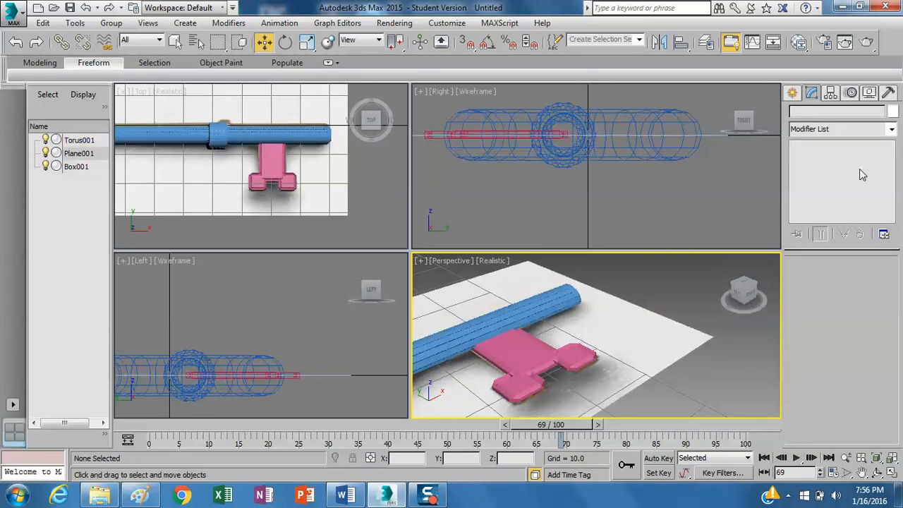
- Attach the chamfered teeth object to the combined torus and shaft
left_click(76, 141)
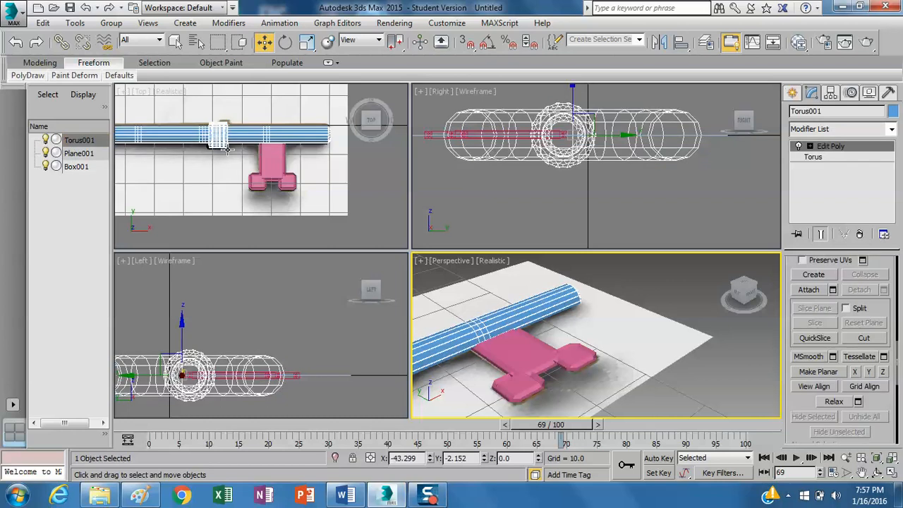
left_click(809, 289)
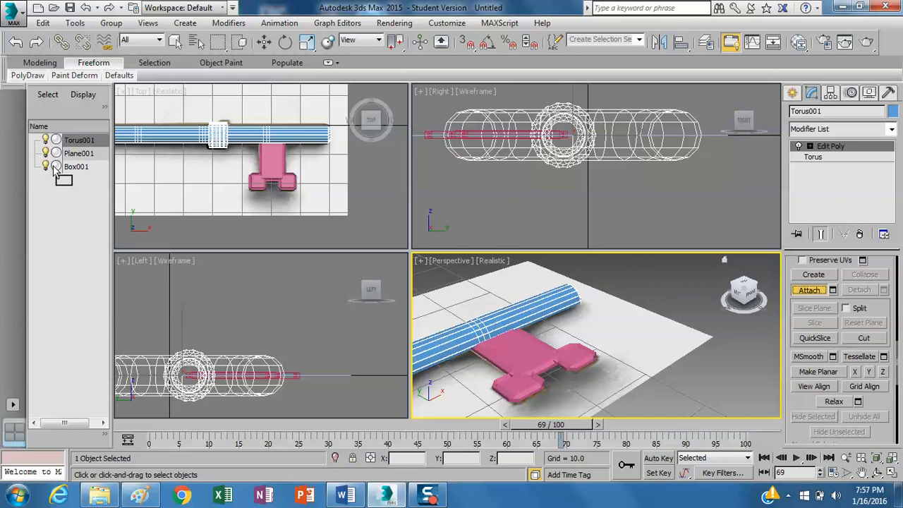
left_click(70, 168)
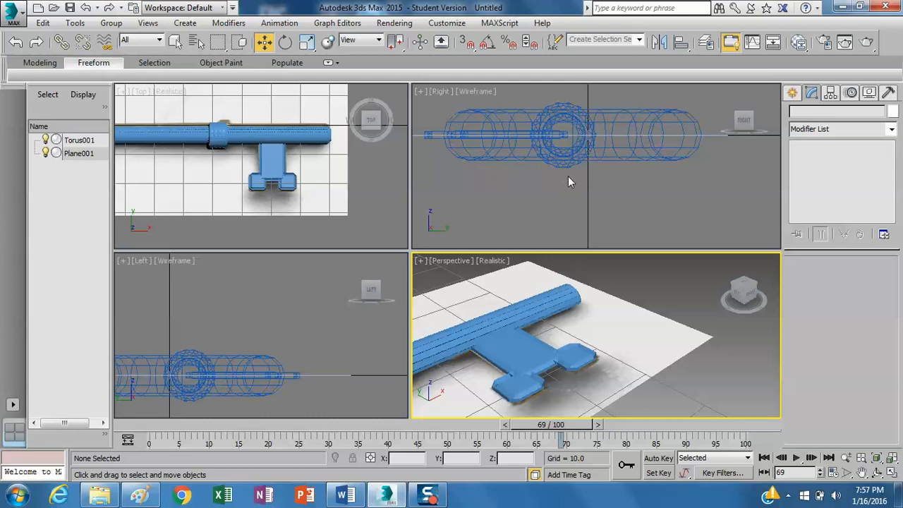
- Maximize the Perspective viewport and examine the whole key on its reference plane
left_click(423, 263)
left_click(451, 280)
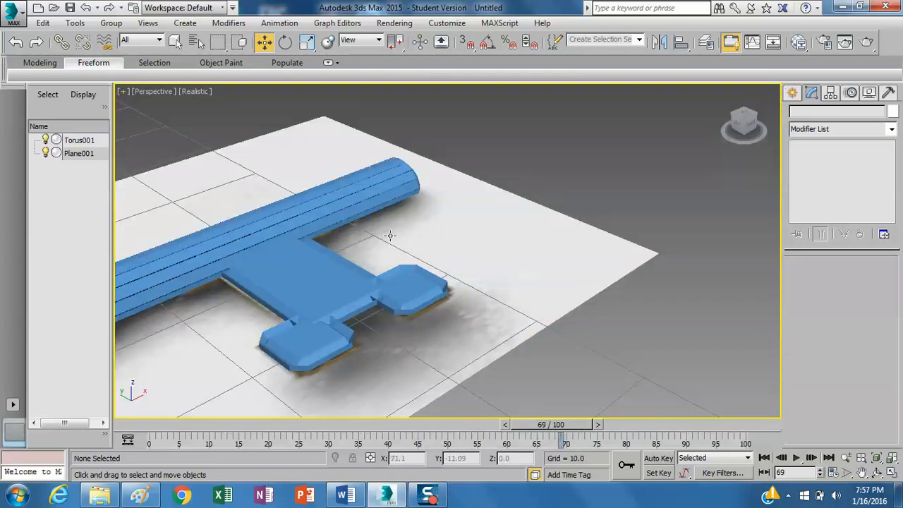
left_click(391, 235)
scroll(393, 232, "down", 10)
scroll(430, 214, "up", 6)
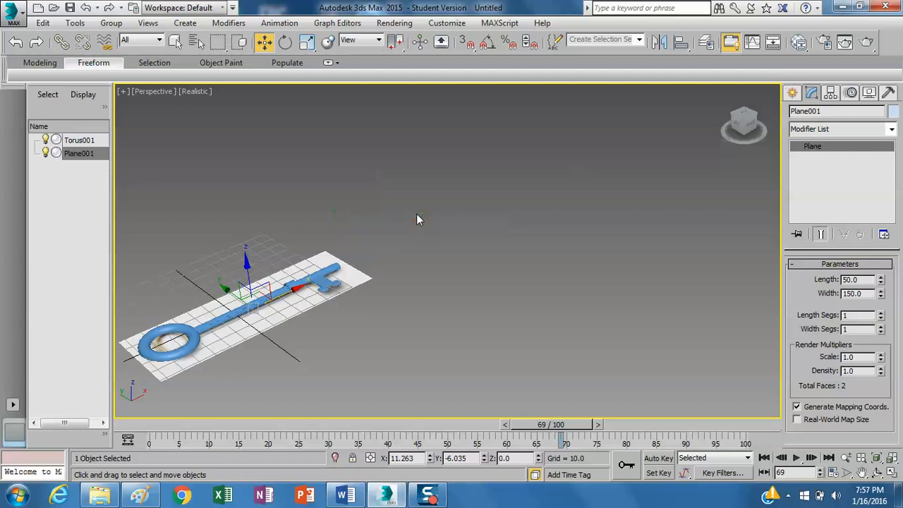
- Toggle the combined key object's visibility off and back on, and hide the reference image plane Plane001
left_click_drag(758, 137, 743, 142)
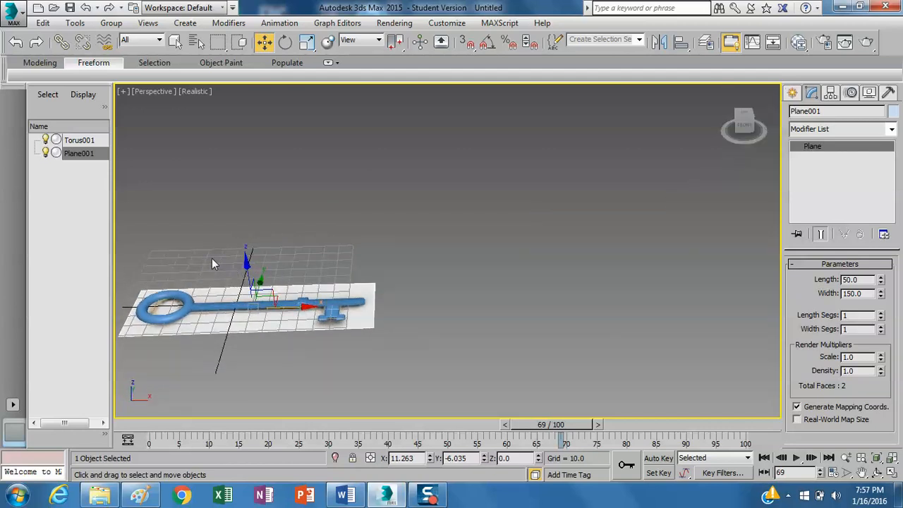
middle_click_drag(198, 279, 302, 271)
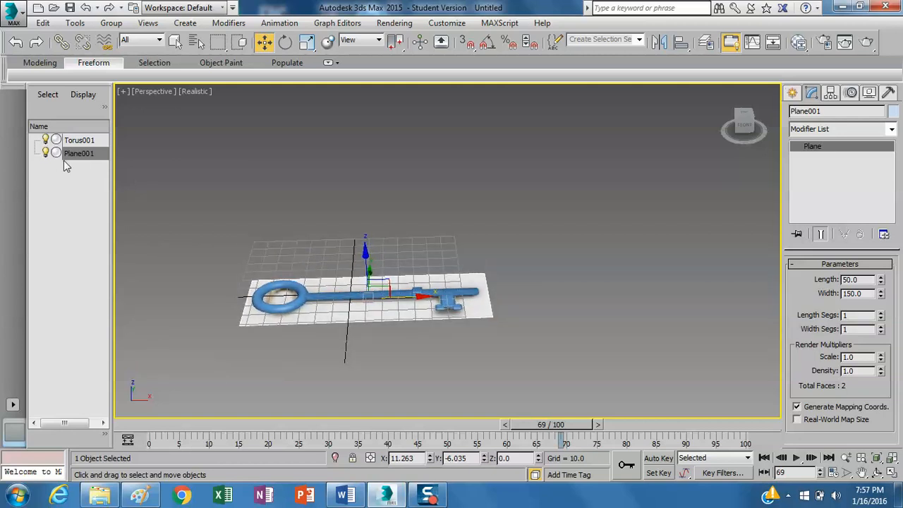
left_click(79, 140)
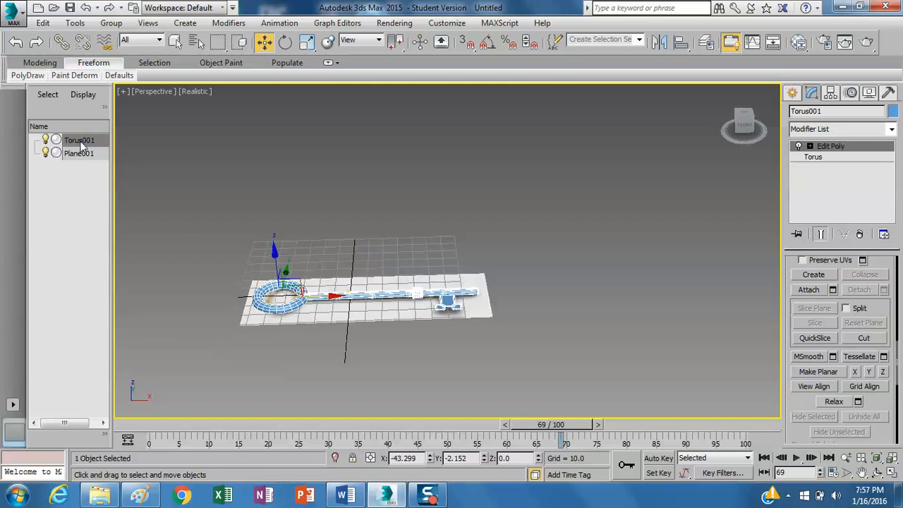
left_click(46, 141)
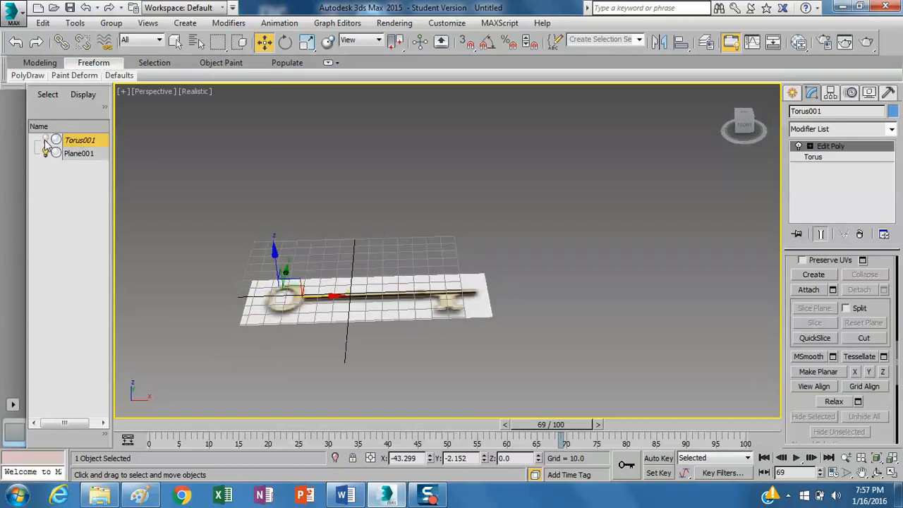
left_click(47, 141)
left_click(47, 153)
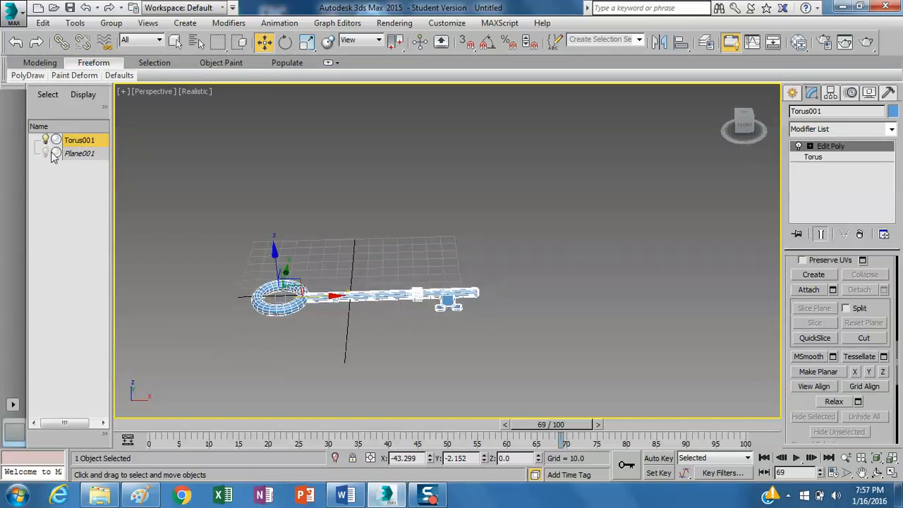
left_click(83, 155)
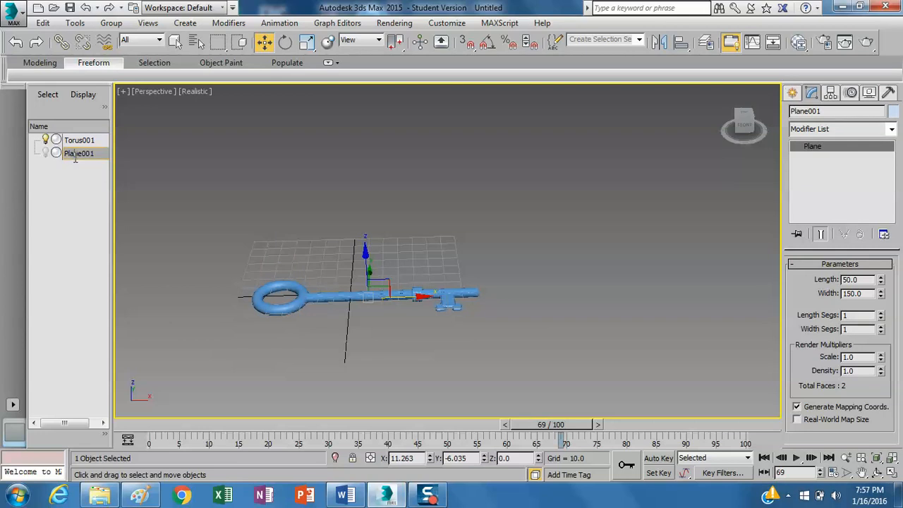
right_click(74, 156)
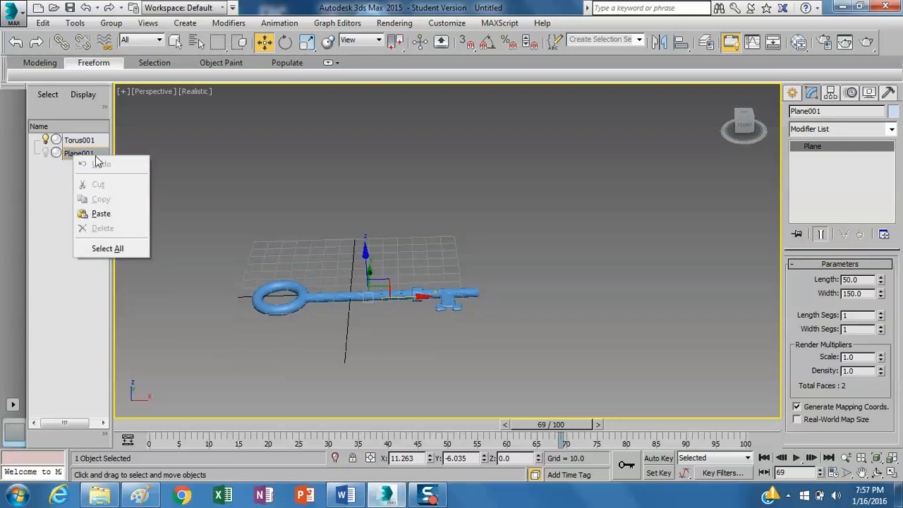
right_click(68, 155)
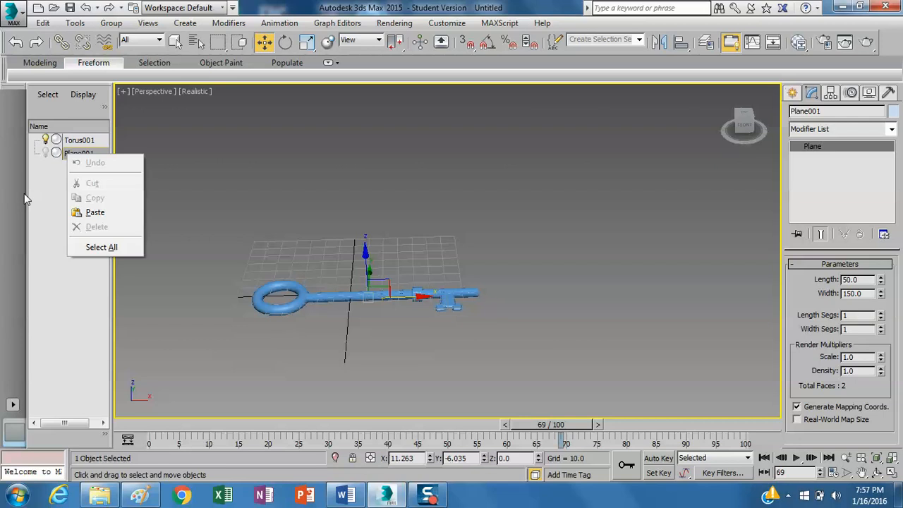
- Review the available options for exporting the scene or selected objects, and close them without exporting
left_click(25, 15)
left_click(22, 17)
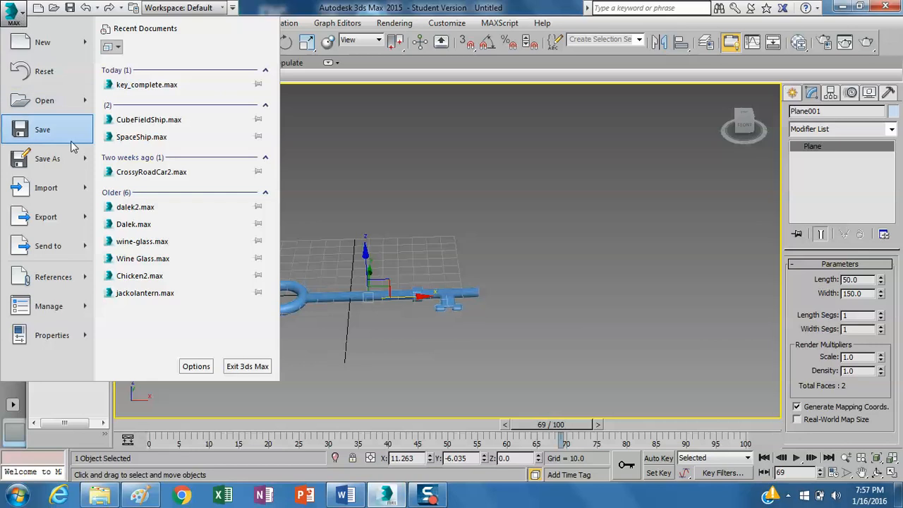
mouse_move(60, 219)
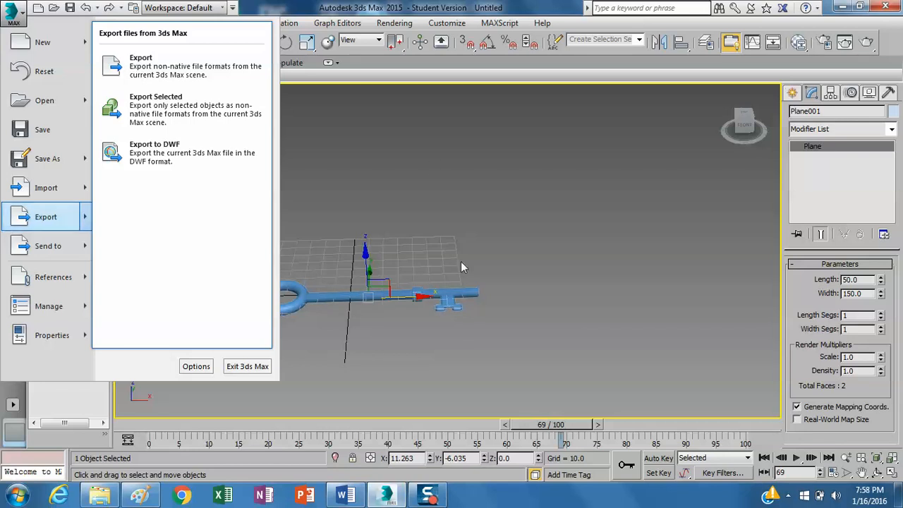
left_click(558, 227)
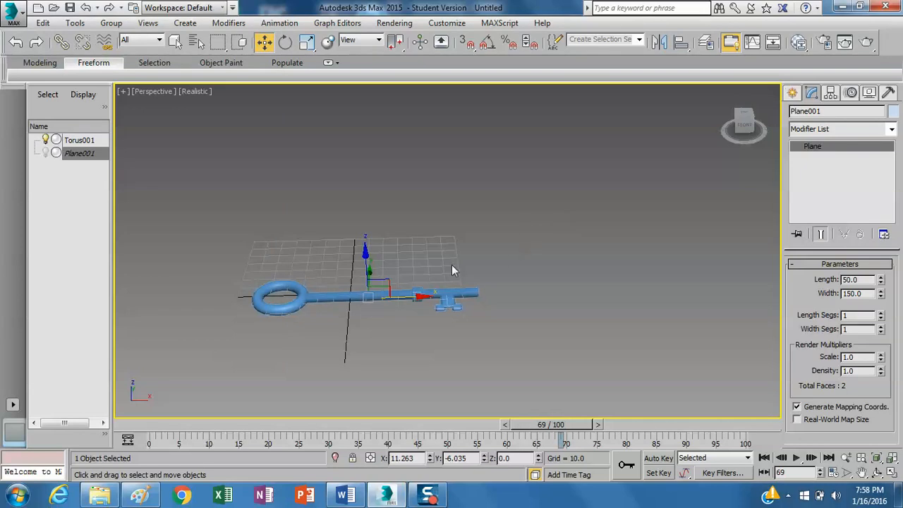